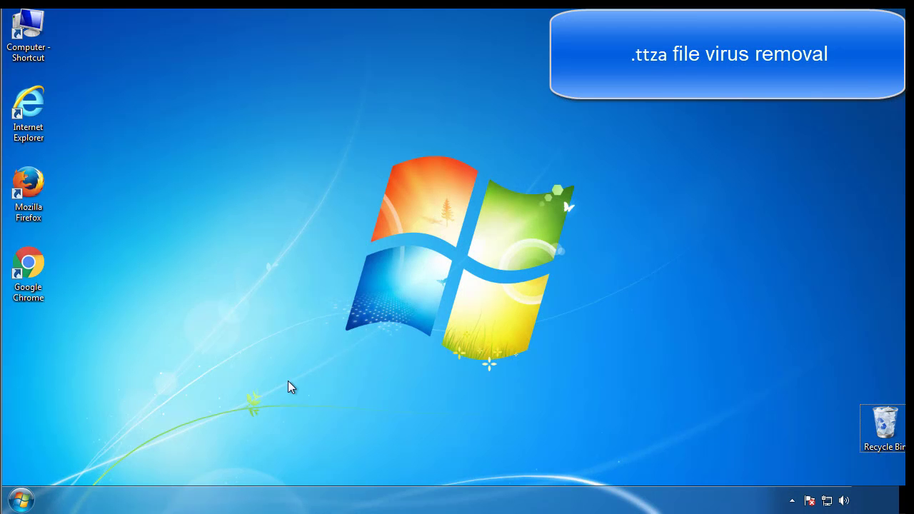
Step: Launch msconfig, tick Safe boot (Minimal) on the Boot tab and confirm with OK
{"action": "left_click", "coordinate": [25, 500]}
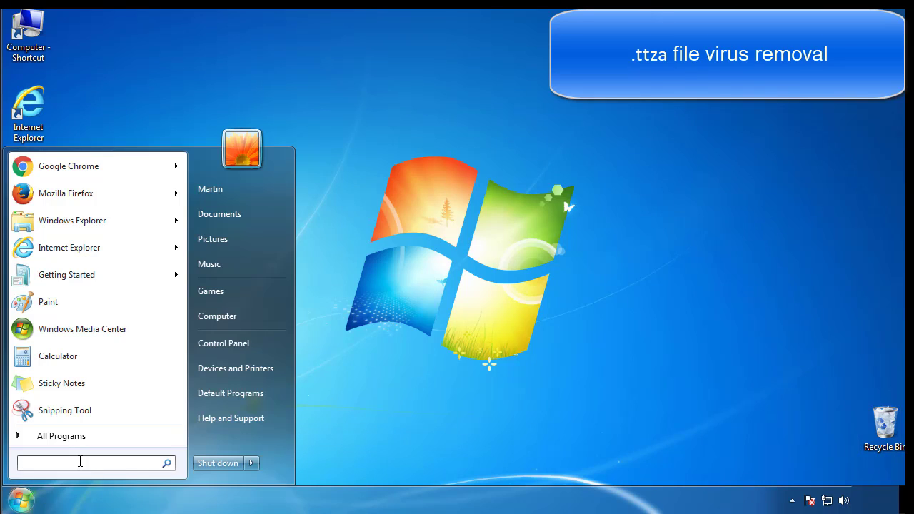
{"action": "type", "text": "mscon"}
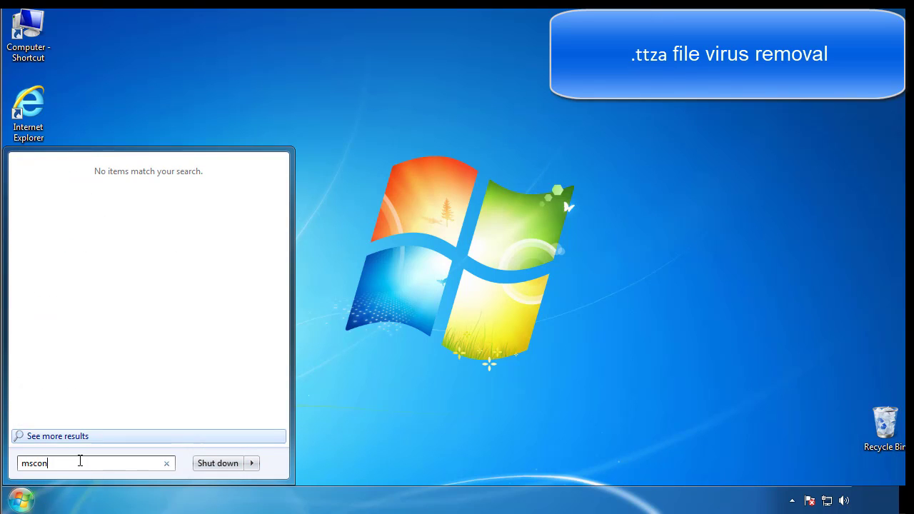
{"action": "type", "text": "fig"}
{"action": "key", "text": "Return"}
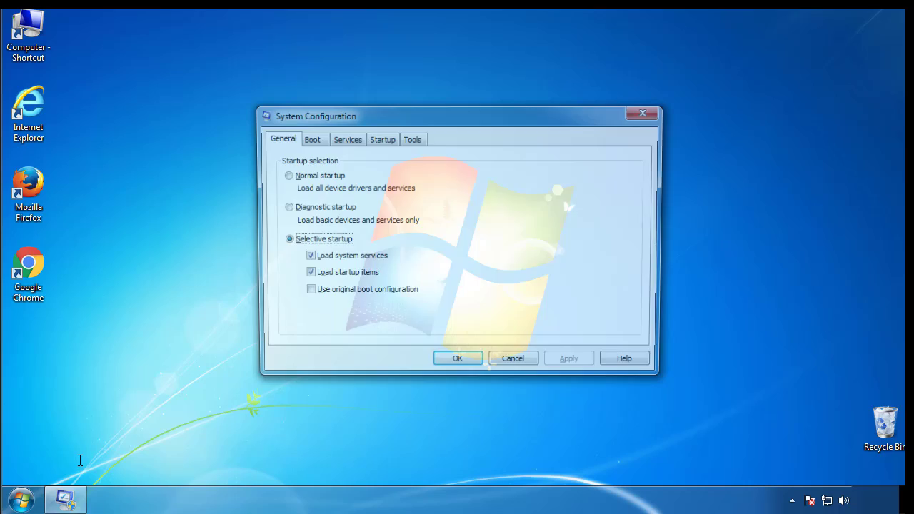
{"action": "left_click", "coordinate": [308, 138]}
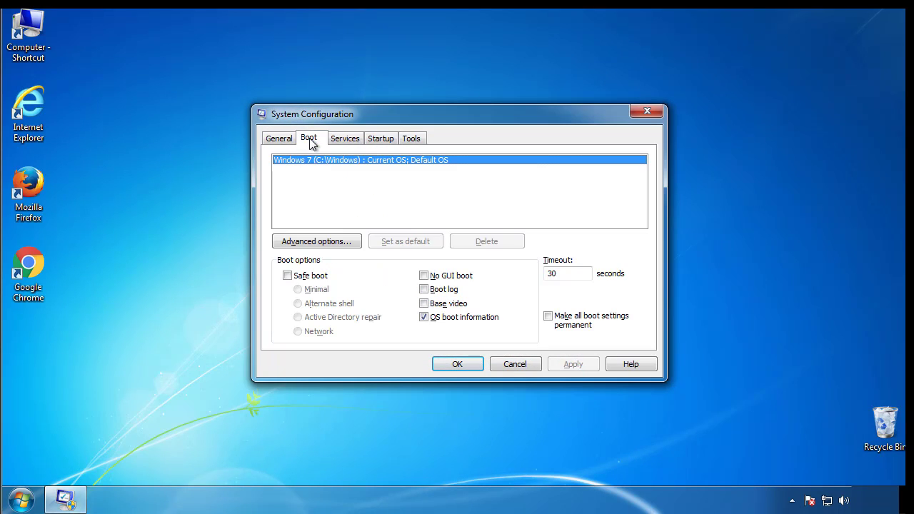
{"action": "left_click", "coordinate": [287, 276]}
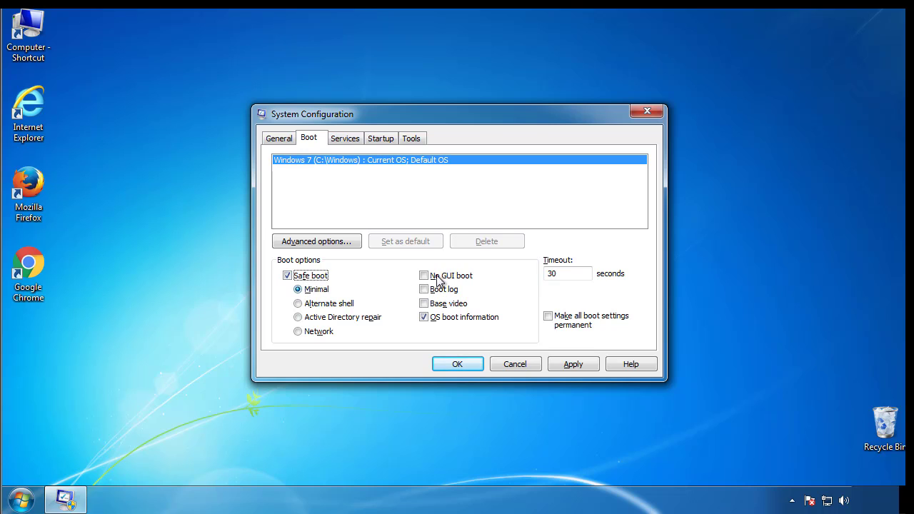
{"action": "left_click", "coordinate": [464, 364]}
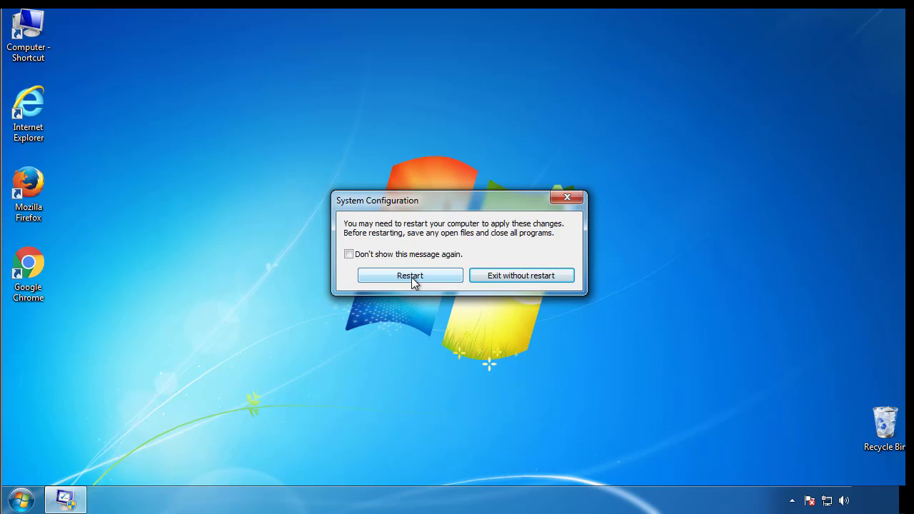
Step: Restart into Safe Mode, then set Folder Options to show hidden files, folders and drives
{"action": "left_click", "coordinate": [413, 277]}
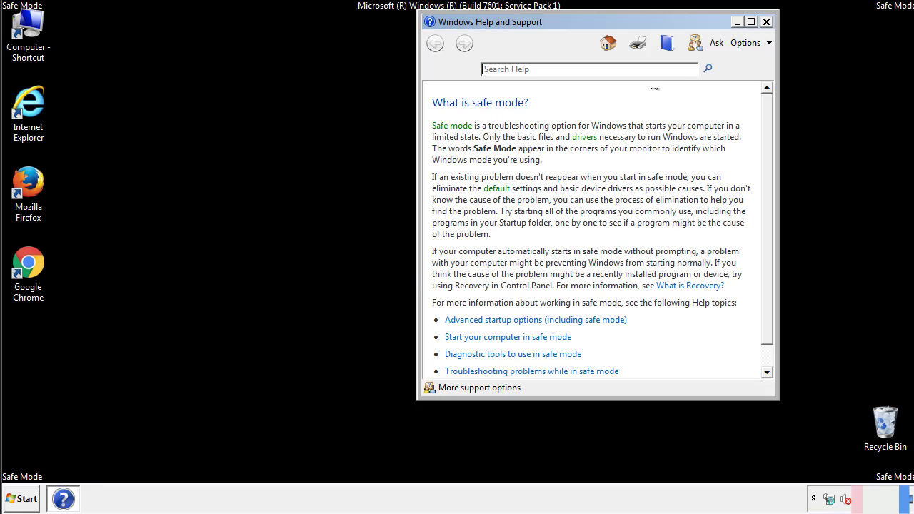
{"action": "left_click", "coordinate": [766, 22]}
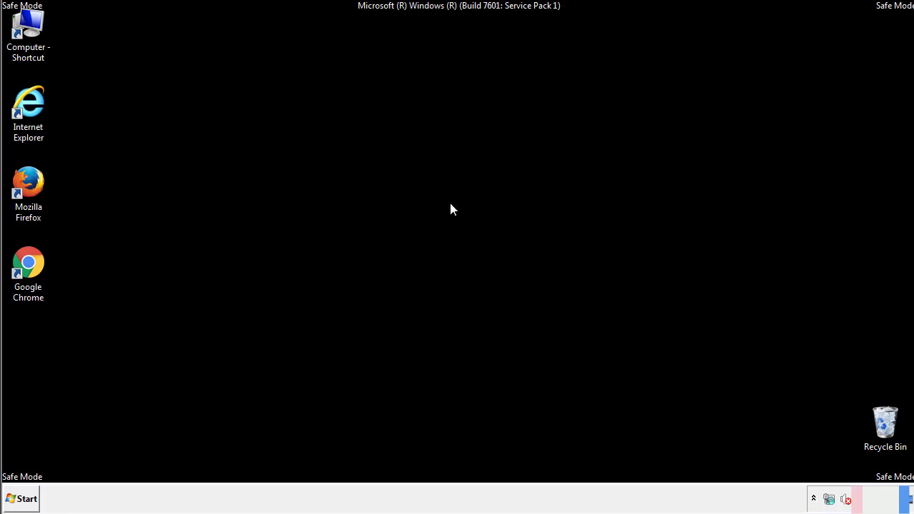
{"action": "left_click", "coordinate": [28, 498]}
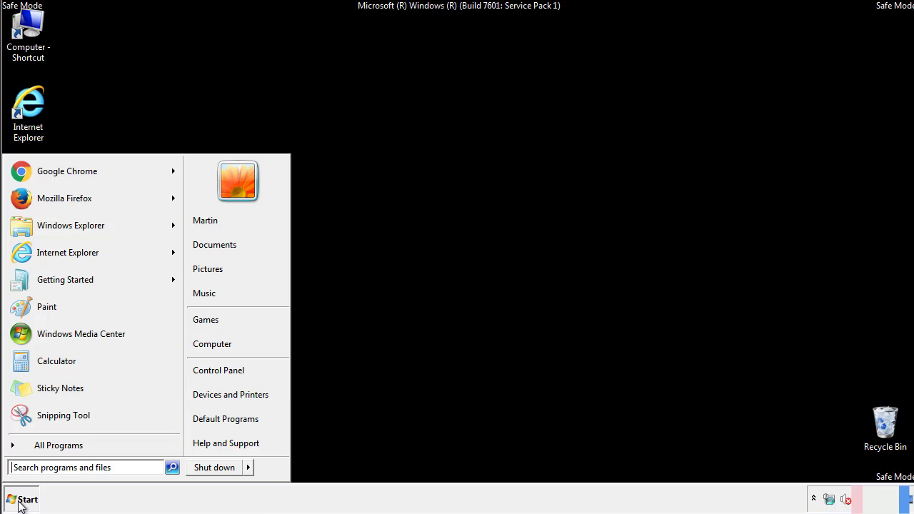
{"action": "left_click", "coordinate": [229, 367]}
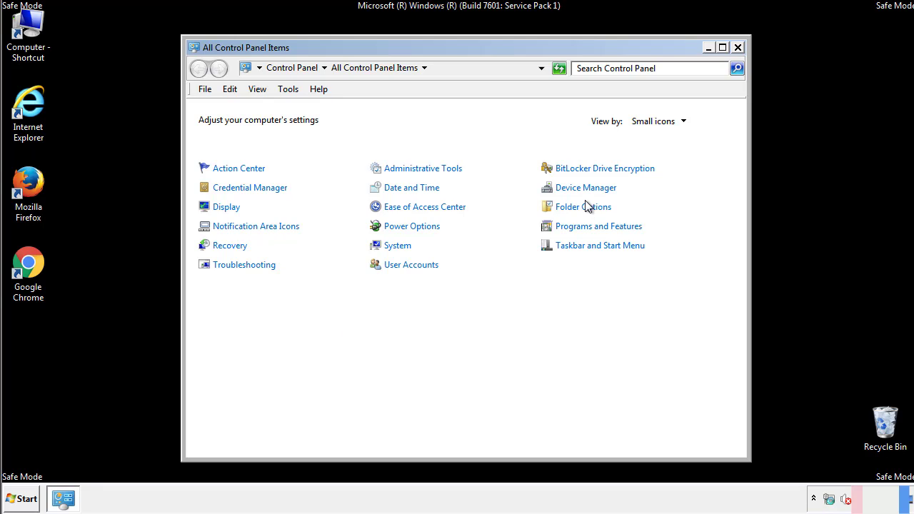
{"action": "left_click", "coordinate": [586, 208]}
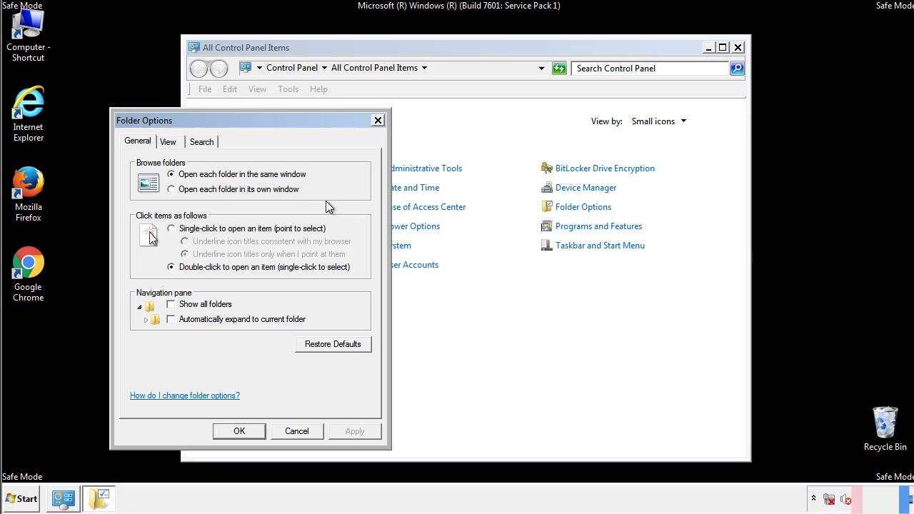
{"action": "left_click", "coordinate": [170, 144]}
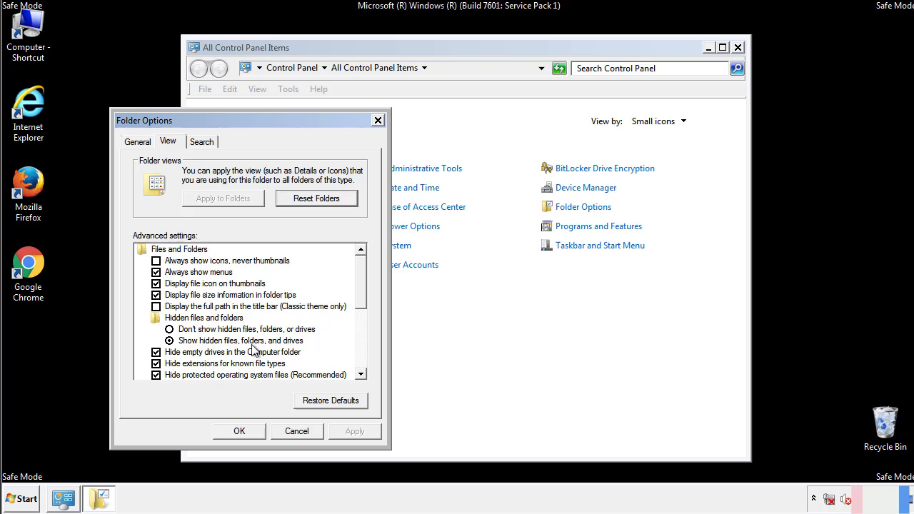
{"action": "left_click", "coordinate": [246, 430]}
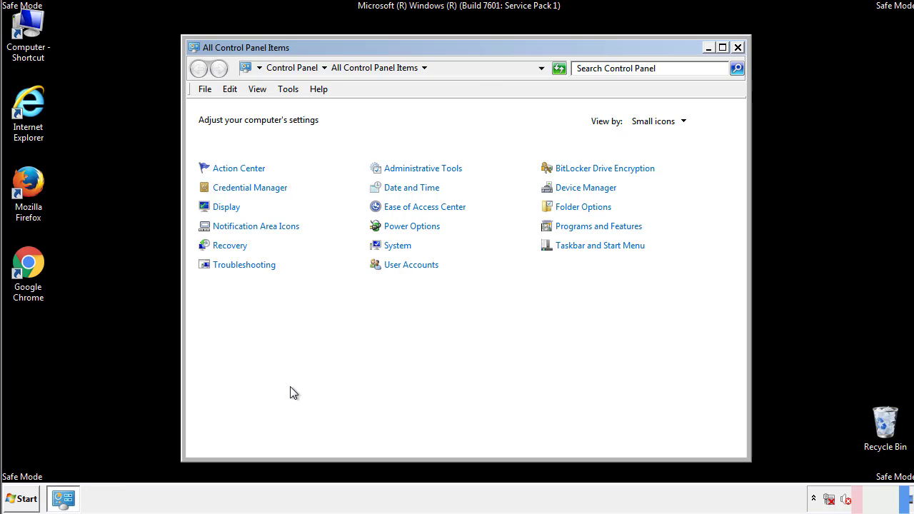
{"action": "left_click", "coordinate": [738, 48]}
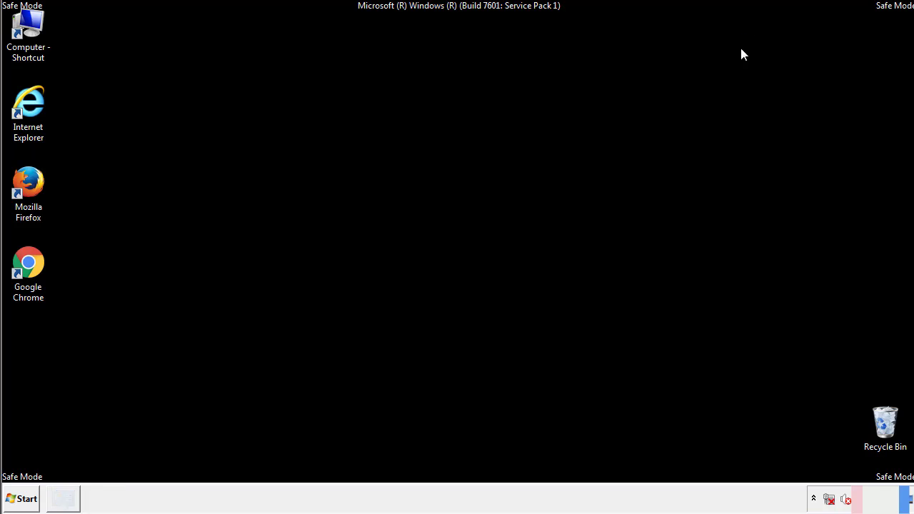
Step: Browse from Computer to C:\Windows\System32\drivers\etc and open the hosts file
{"action": "double_click", "coordinate": [38, 25]}
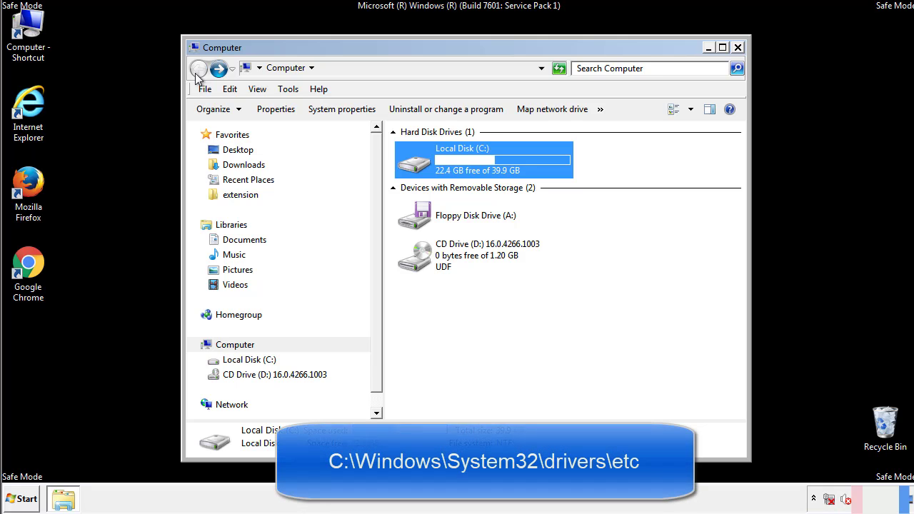
{"action": "double_click", "coordinate": [419, 163]}
{"action": "left_click", "coordinate": [415, 261]}
{"action": "double_click", "coordinate": [416, 261]}
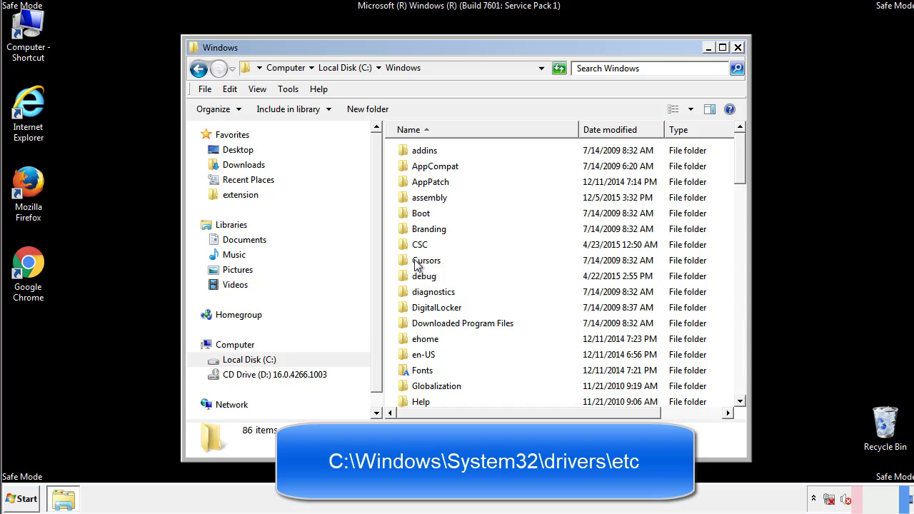
{"action": "scroll", "coordinate": [420, 321], "scroll_direction": "down", "scroll_amount": 2}
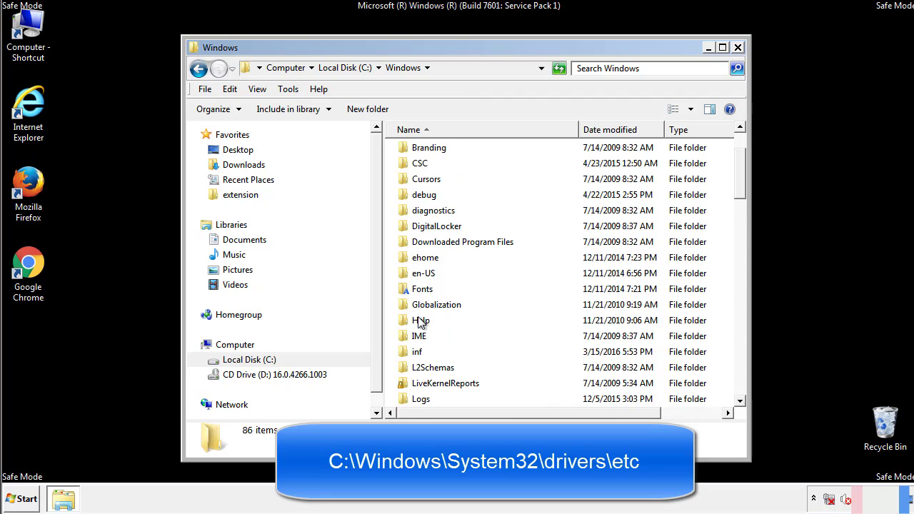
{"action": "scroll", "coordinate": [419, 321], "scroll_direction": "down", "scroll_amount": 2}
{"action": "scroll", "coordinate": [419, 323], "scroll_direction": "down", "scroll_amount": 2}
{"action": "scroll", "coordinate": [420, 322], "scroll_direction": "down", "scroll_amount": 3}
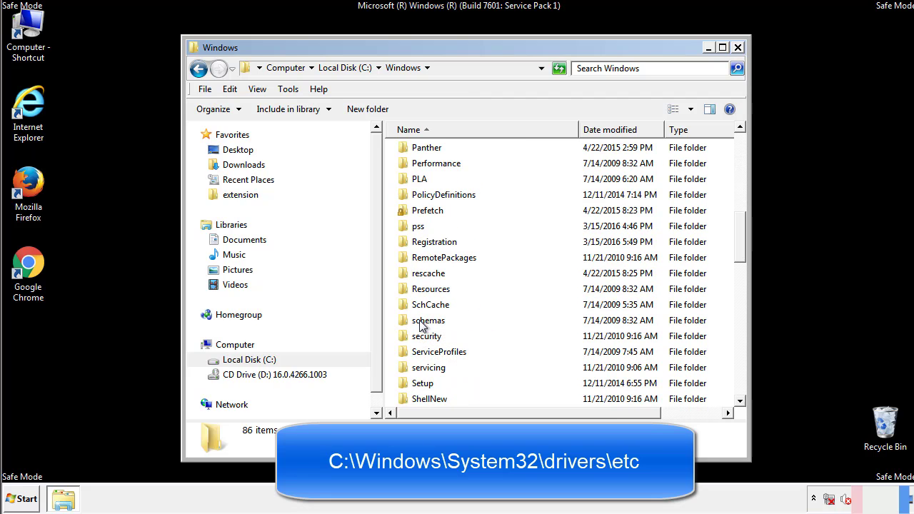
{"action": "scroll", "coordinate": [420, 323], "scroll_direction": "down", "scroll_amount": 2}
{"action": "double_click", "coordinate": [431, 367]}
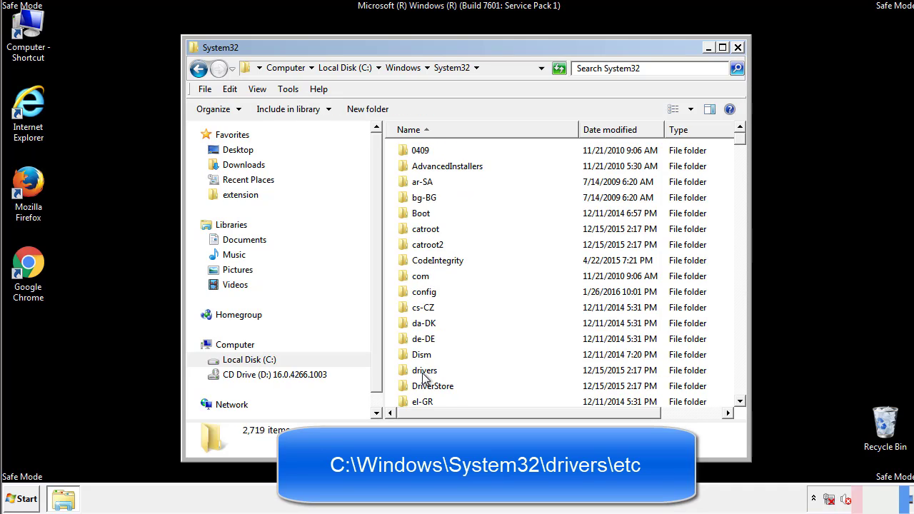
{"action": "double_click", "coordinate": [425, 372]}
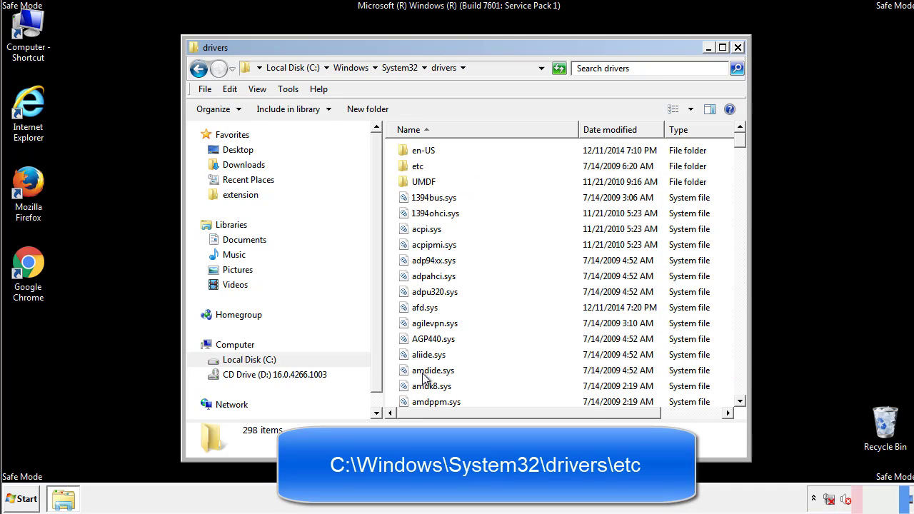
{"action": "double_click", "coordinate": [412, 169]}
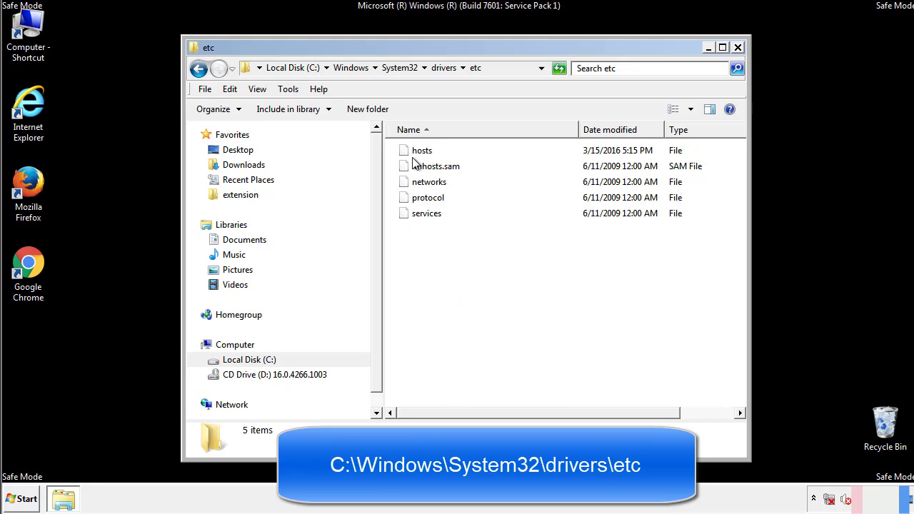
{"action": "double_click", "coordinate": [417, 153]}
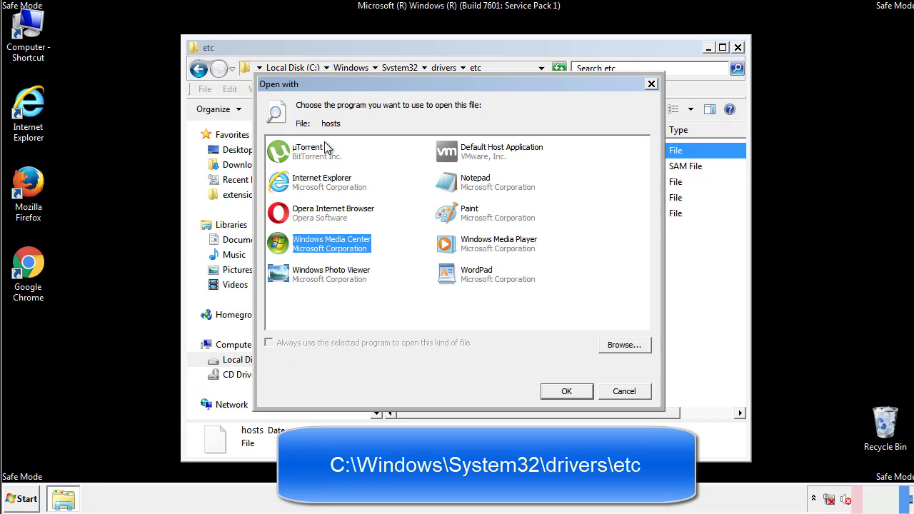
Step: Open the hosts file in Notepad and bring its window into full view
{"action": "left_click", "coordinate": [462, 187]}
{"action": "left_click", "coordinate": [565, 391]}
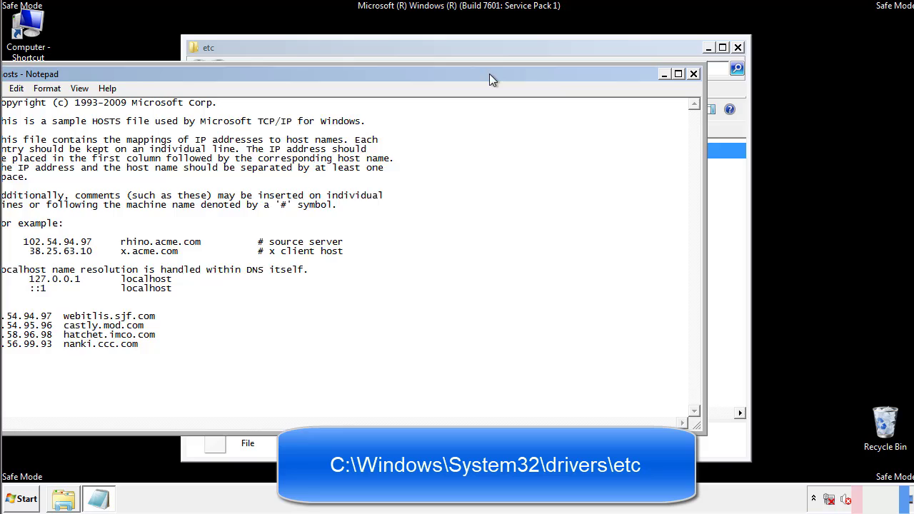
{"action": "left_click_drag", "start_coordinate": [373, 64], "coordinate": [581, 78]}
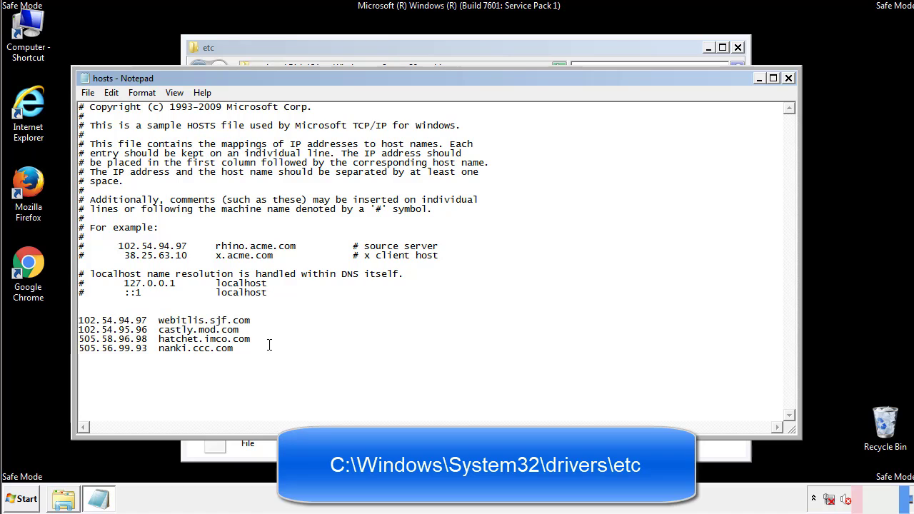
Step: Delete the four added entries such as webitlis.sjf.com and nanki.ccc.com, and save hosts
{"action": "left_click_drag", "start_coordinate": [254, 349], "coordinate": [80, 320]}
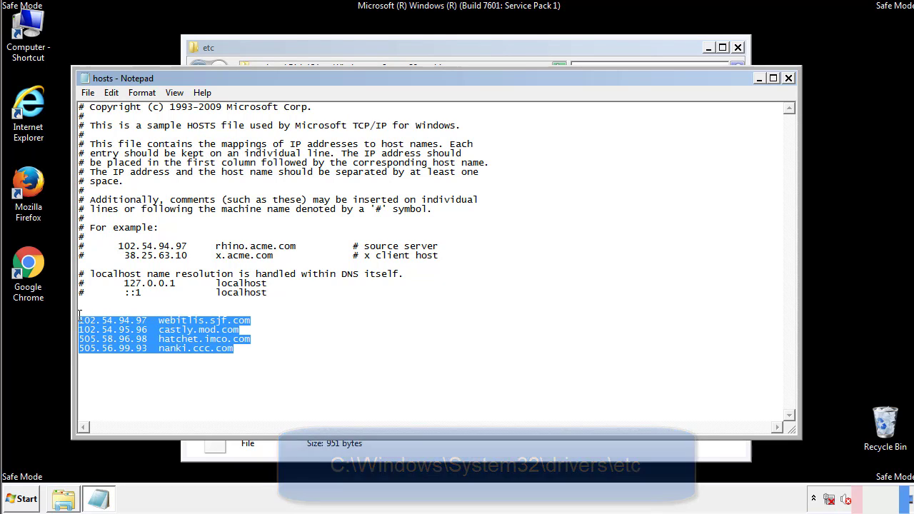
{"action": "key", "text": "Delete"}
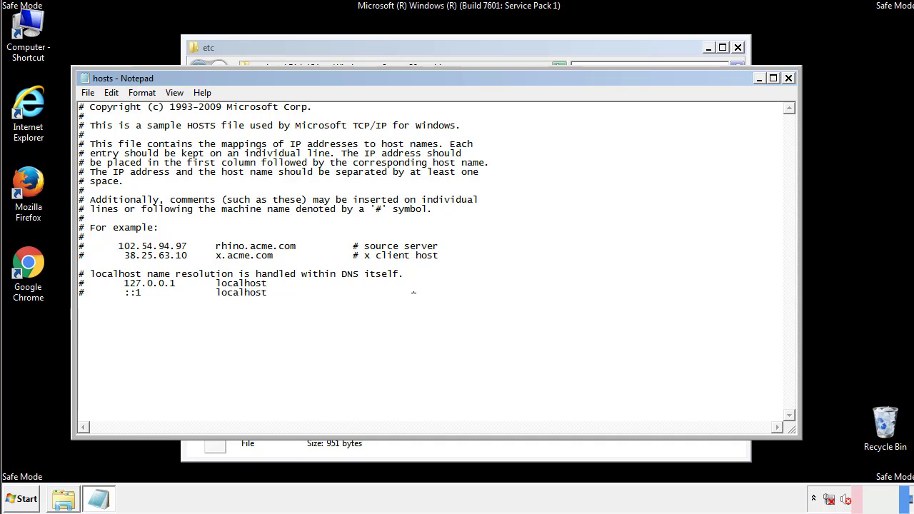
{"action": "left_click", "coordinate": [788, 79]}
{"action": "left_click", "coordinate": [403, 259]}
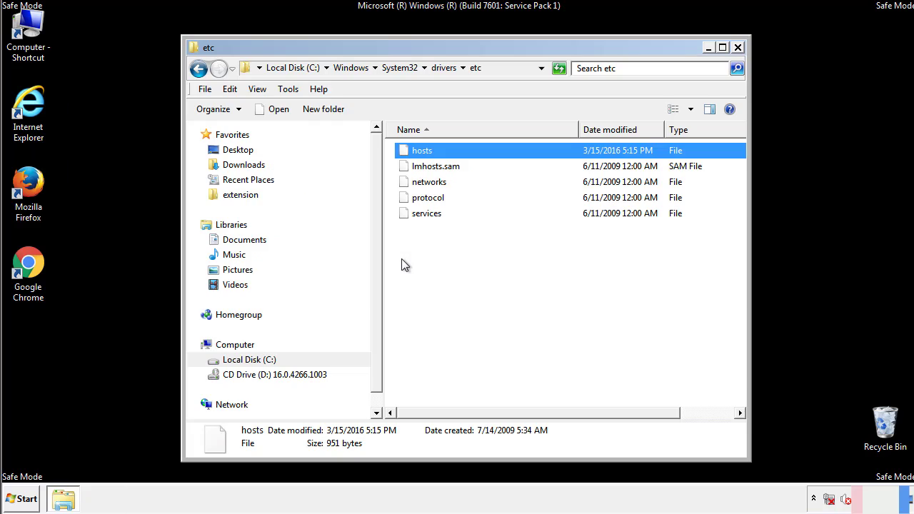
Step: Close the etc window and open the Startup folder from All Programs
{"action": "left_click", "coordinate": [737, 48]}
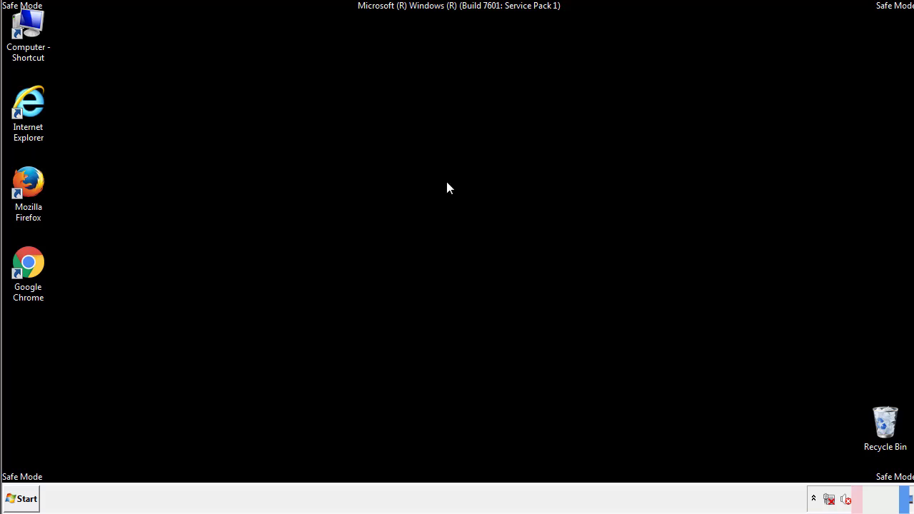
{"action": "left_click", "coordinate": [23, 499]}
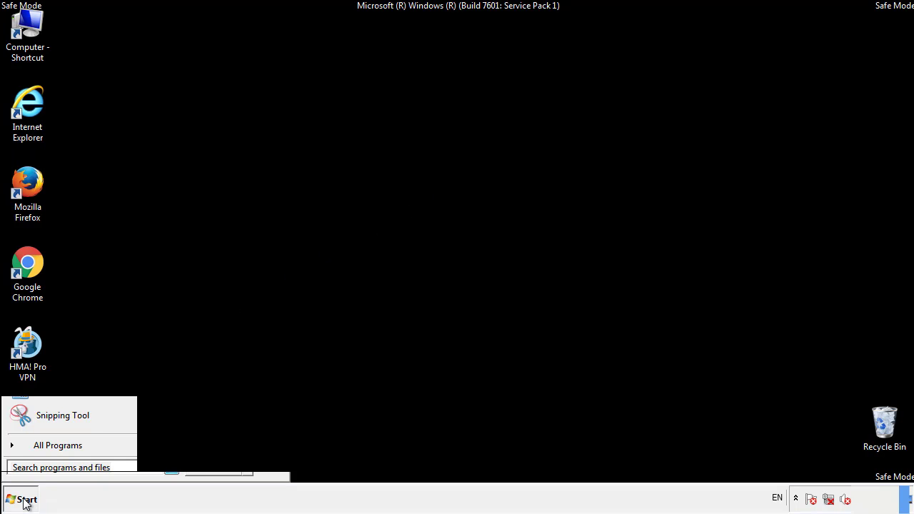
{"action": "left_click", "coordinate": [41, 446]}
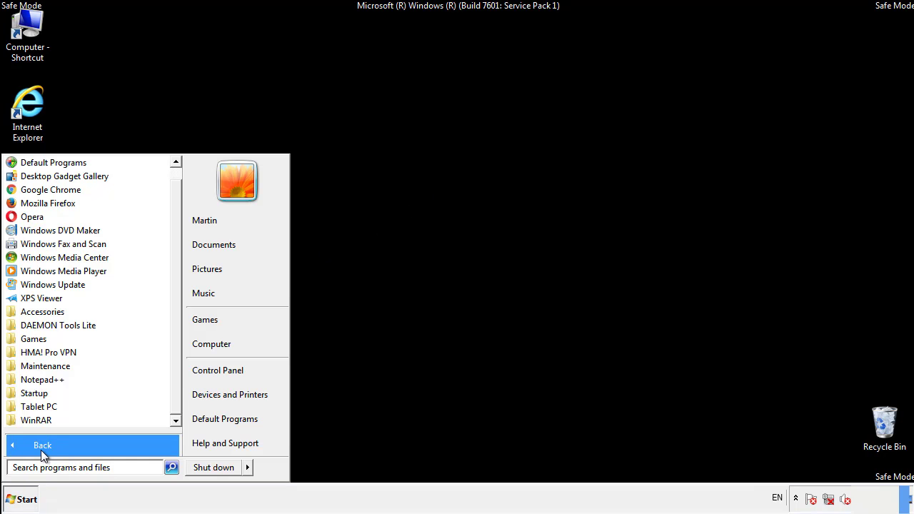
{"action": "right_click", "coordinate": [43, 391]}
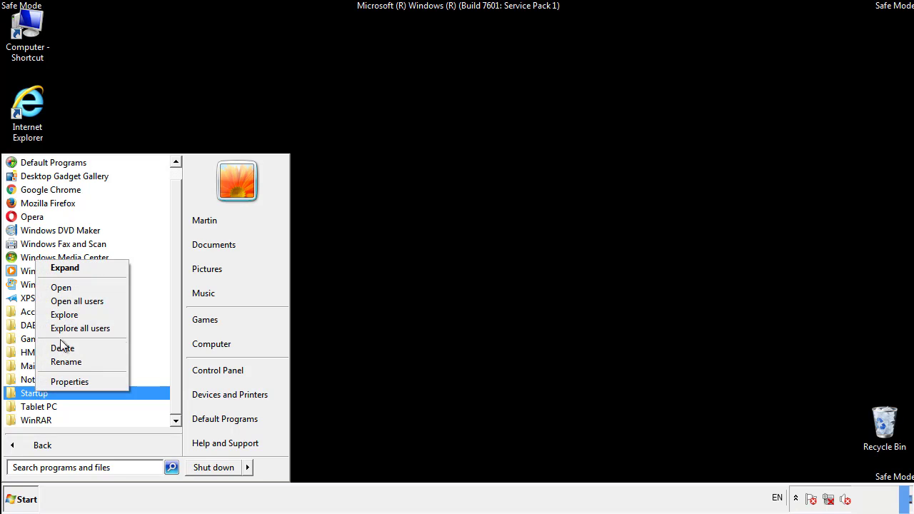
{"action": "left_click", "coordinate": [70, 287]}
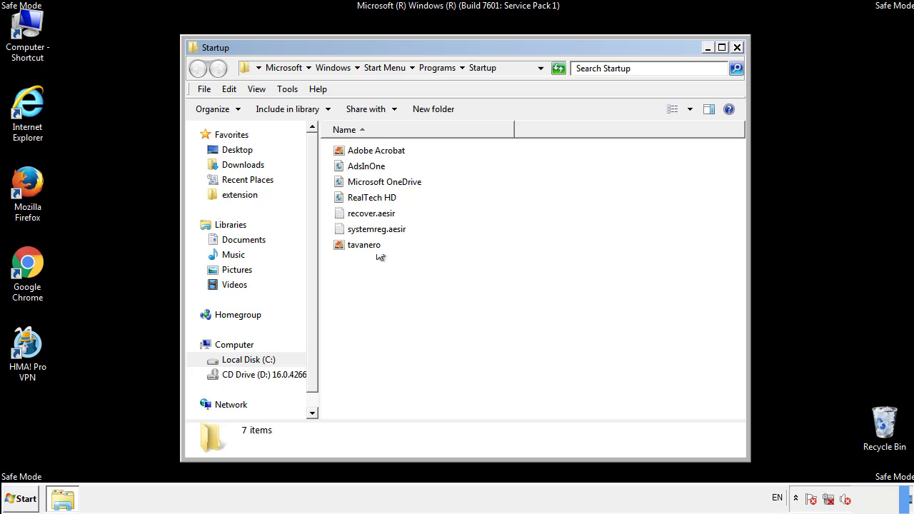
Step: Delete AdsInOne, recover.aesir, systemreg.aesir and tavanero from Startup, then close the folder
{"action": "left_click", "coordinate": [369, 166]}
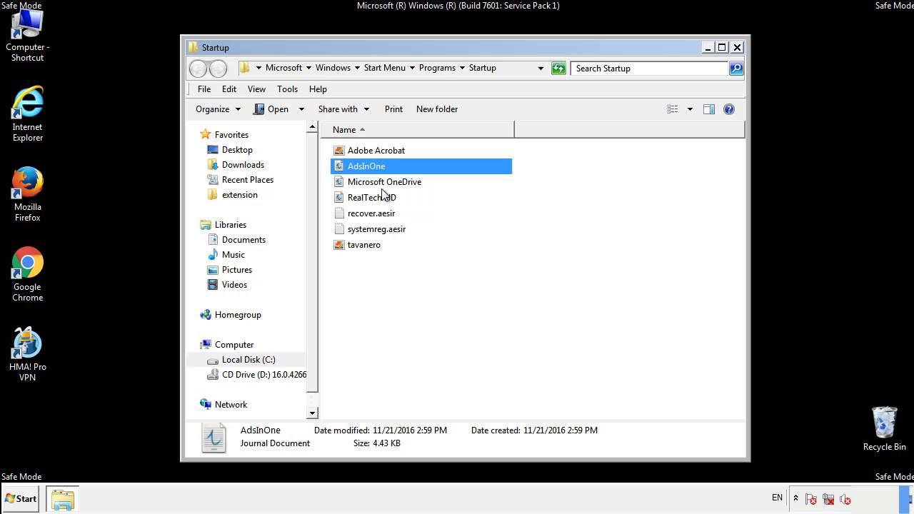
{"action": "left_click", "coordinate": [371, 214], "text": "ctrl"}
{"action": "left_click", "coordinate": [377, 229], "text": "ctrl"}
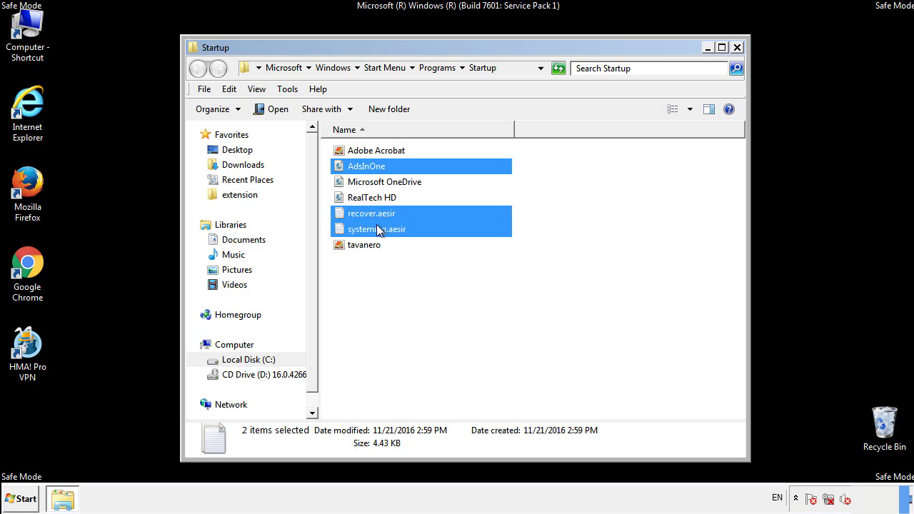
{"action": "left_click", "coordinate": [365, 245], "text": "ctrl"}
{"action": "right_click", "coordinate": [361, 245]}
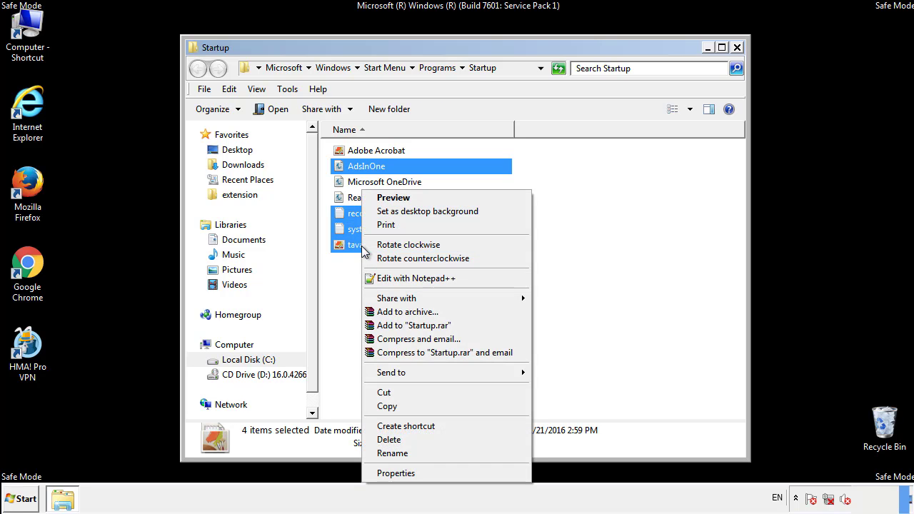
{"action": "left_click", "coordinate": [386, 439]}
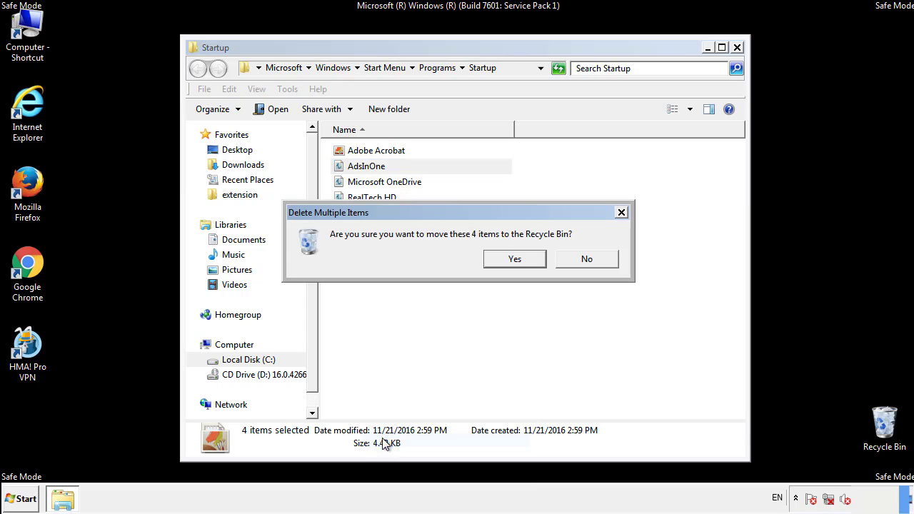
{"action": "left_click", "coordinate": [503, 261]}
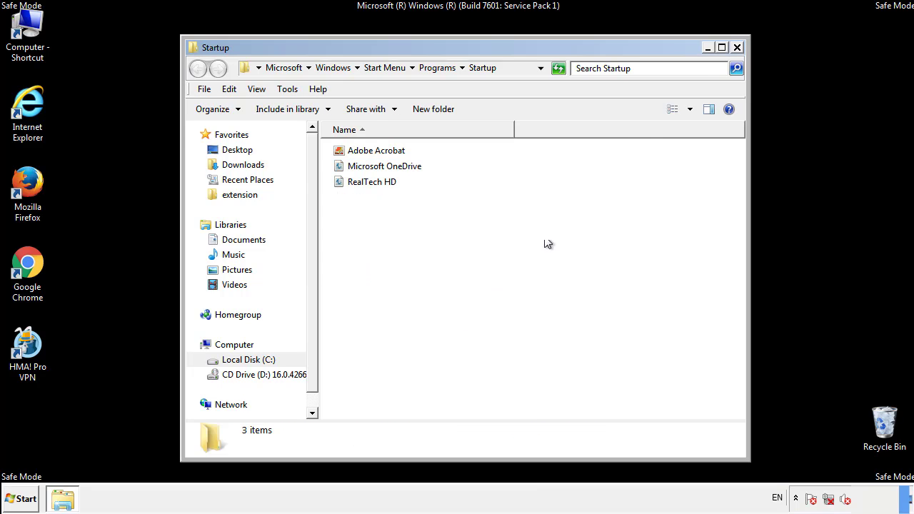
{"action": "left_click", "coordinate": [737, 48]}
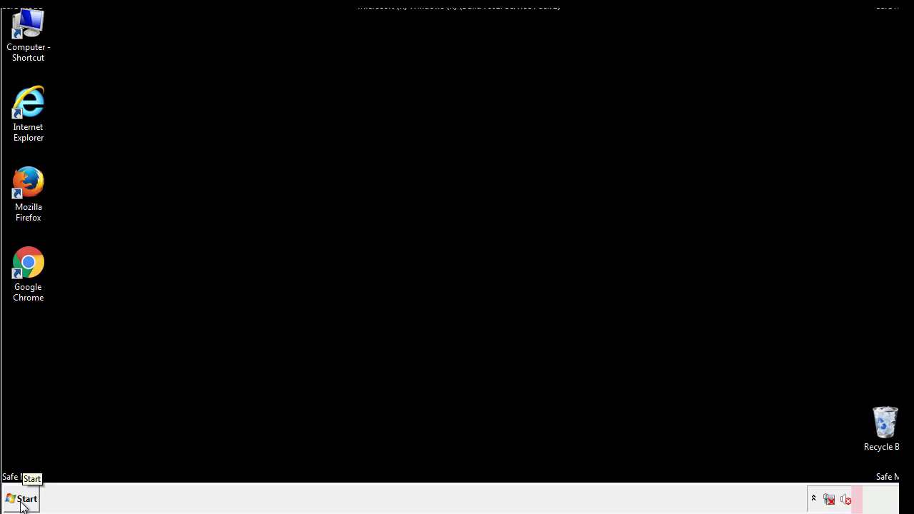
Step: Launch regedit and browse to HKLM\SOFTWARE\Microsoft\Windows\CurrentVersion\Run
{"action": "left_click", "coordinate": [22, 504]}
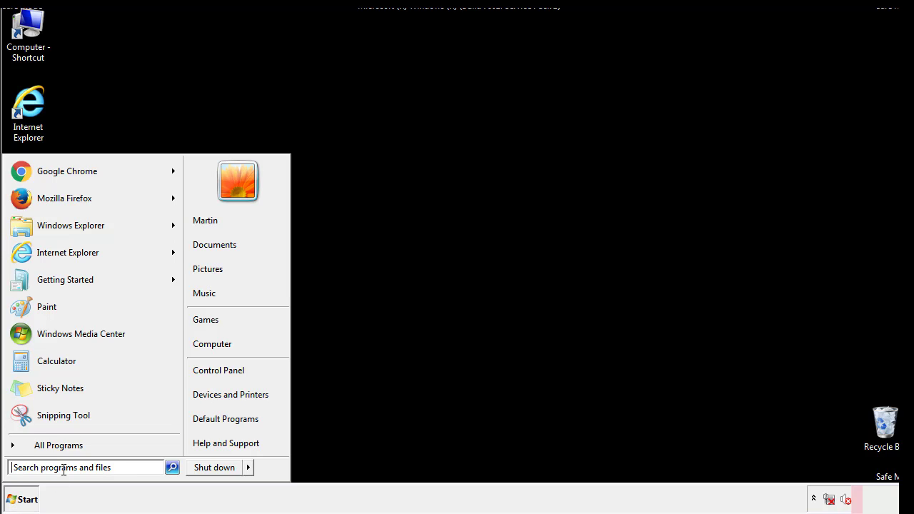
{"action": "type", "text": "reged"}
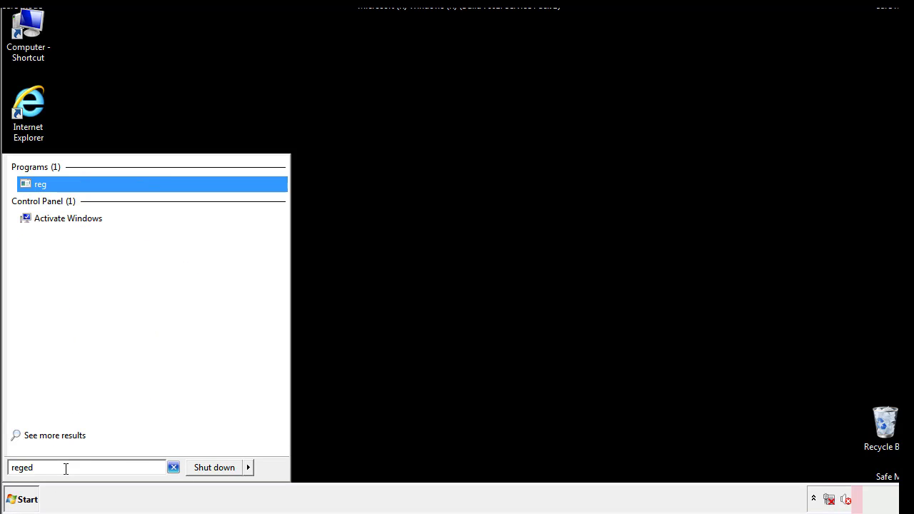
{"action": "type", "text": "it"}
{"action": "key", "text": "Return"}
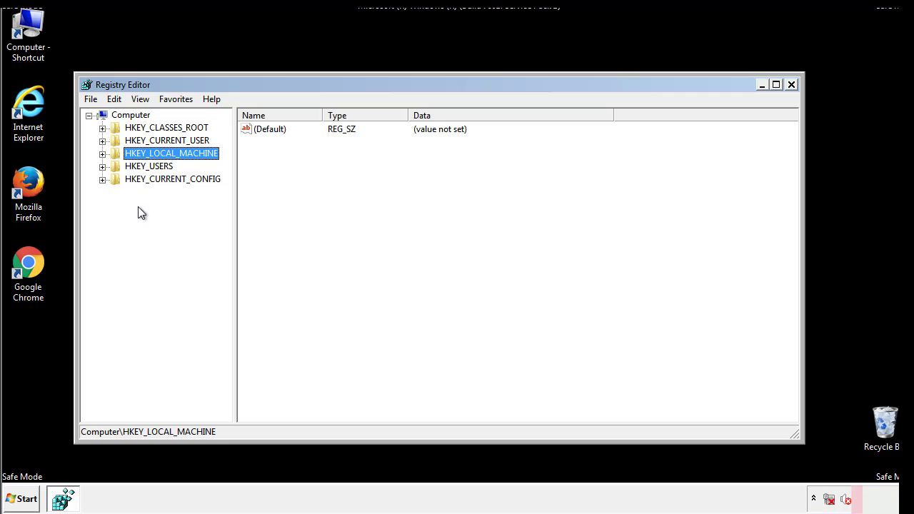
{"action": "left_click", "coordinate": [102, 154]}
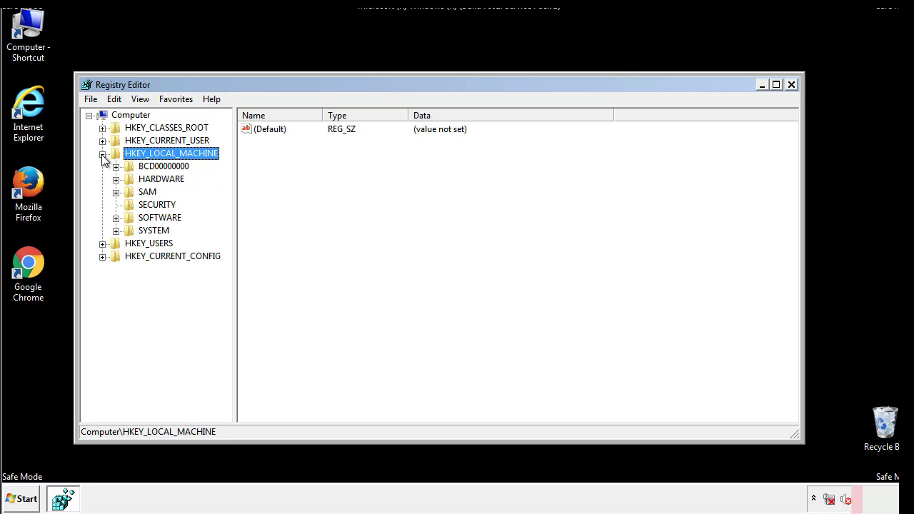
{"action": "left_click", "coordinate": [116, 218]}
{"action": "left_click_drag", "start_coordinate": [225, 210], "coordinate": [227, 236]}
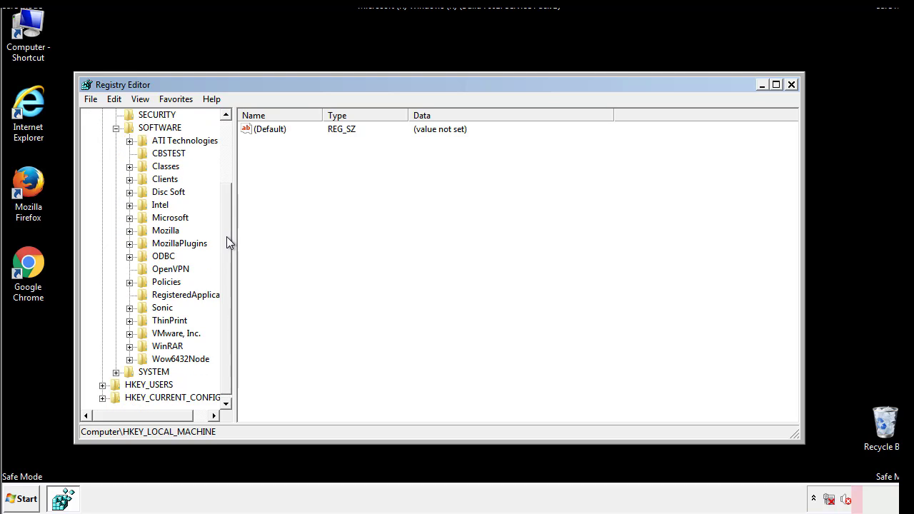
{"action": "left_click", "coordinate": [129, 218]}
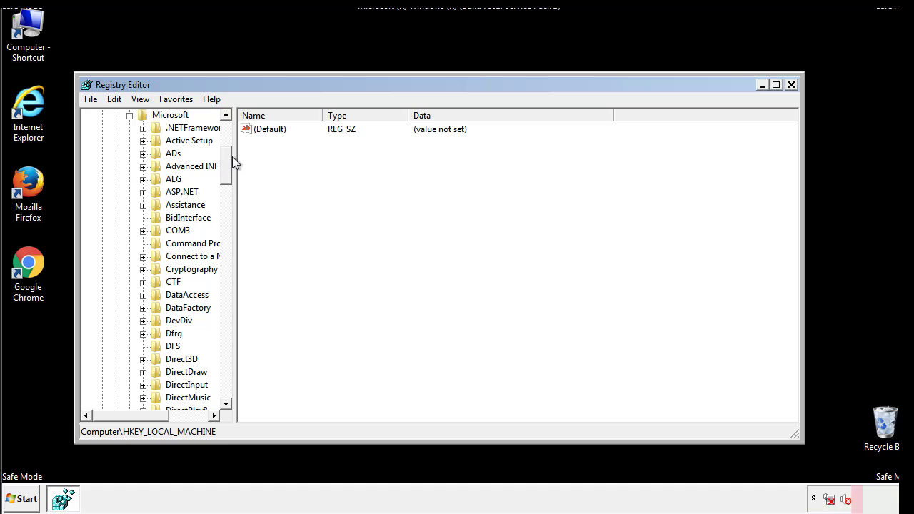
{"action": "left_click_drag", "start_coordinate": [225, 177], "coordinate": [228, 367]}
{"action": "left_click", "coordinate": [143, 217]}
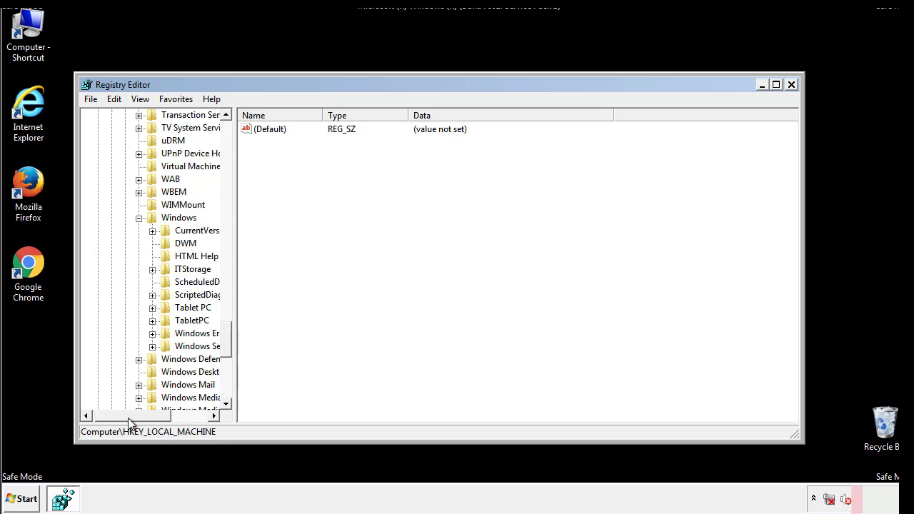
{"action": "left_click_drag", "start_coordinate": [128, 418], "coordinate": [145, 419]}
{"action": "left_click", "coordinate": [117, 230]}
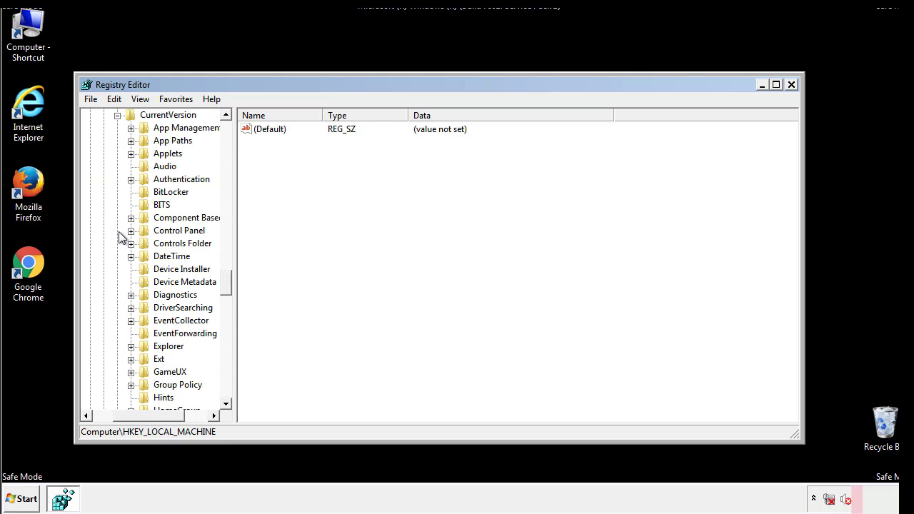
{"action": "left_click_drag", "start_coordinate": [227, 283], "coordinate": [227, 332]}
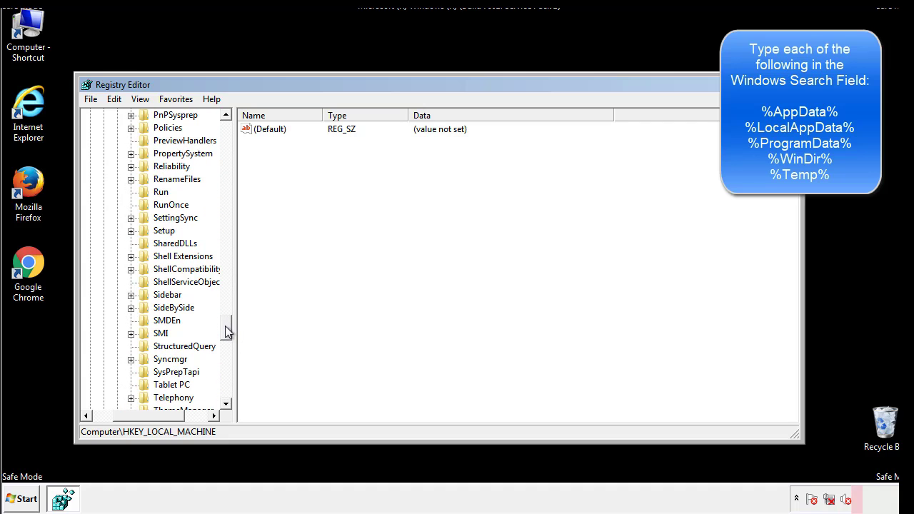
{"action": "left_click", "coordinate": [152, 196]}
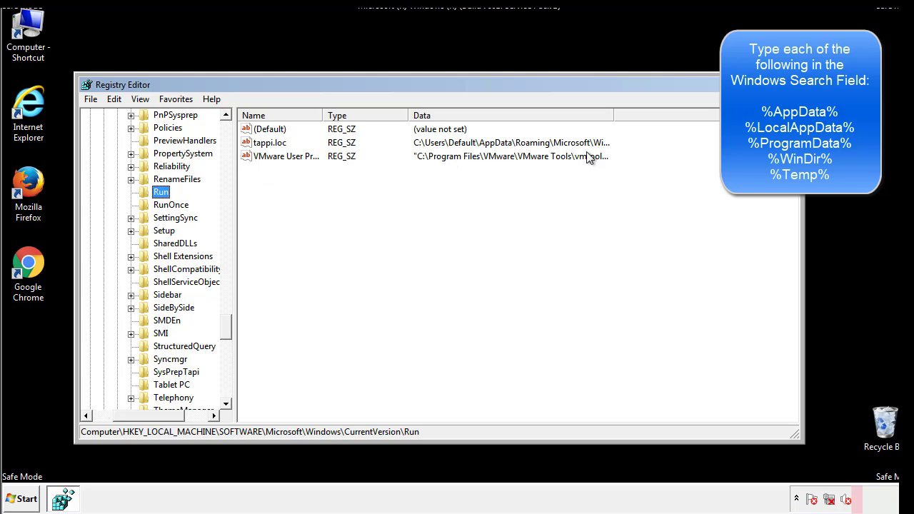
Step: Delete the tappi.loc value from the Run key and confirm
{"action": "left_click", "coordinate": [272, 149]}
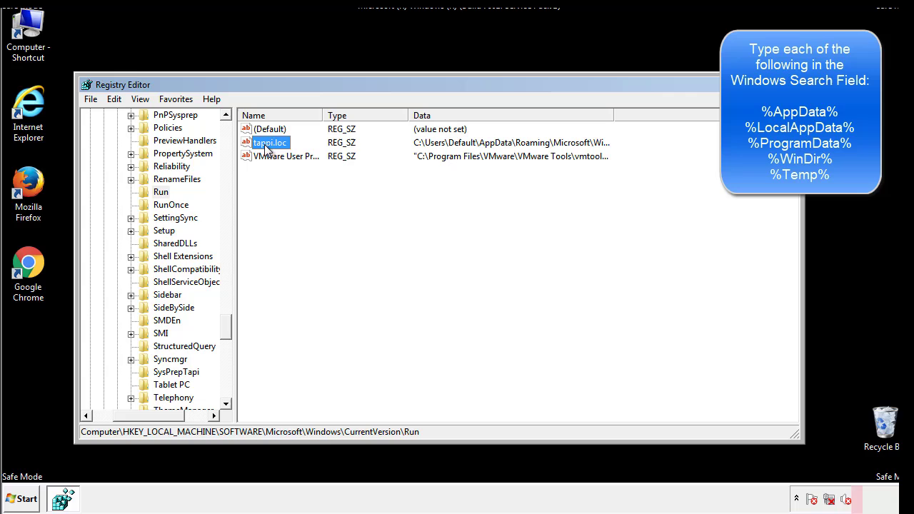
{"action": "right_click", "coordinate": [264, 145]}
{"action": "left_click", "coordinate": [285, 186]}
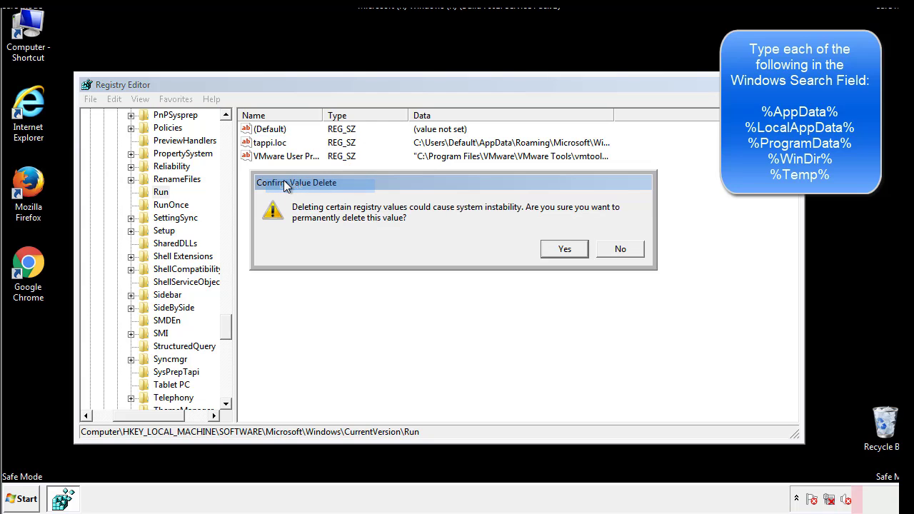
{"action": "left_click", "coordinate": [556, 251]}
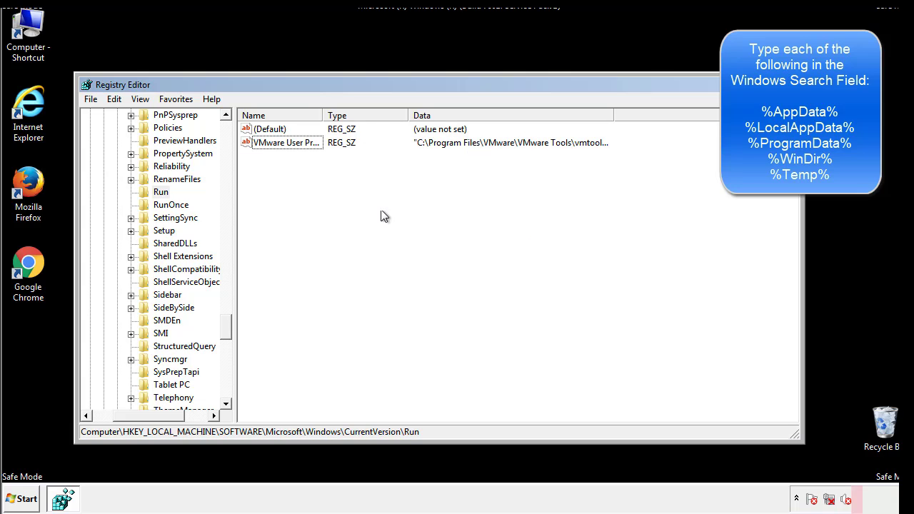
Step: Collapse HKEY_LOCAL_MACHINE and expand HKCU\Software\Microsoft\Windows\CurrentVersion
{"action": "left_click_drag", "start_coordinate": [225, 325], "coordinate": [227, 389]}
{"action": "left_click_drag", "start_coordinate": [154, 418], "coordinate": [110, 425]}
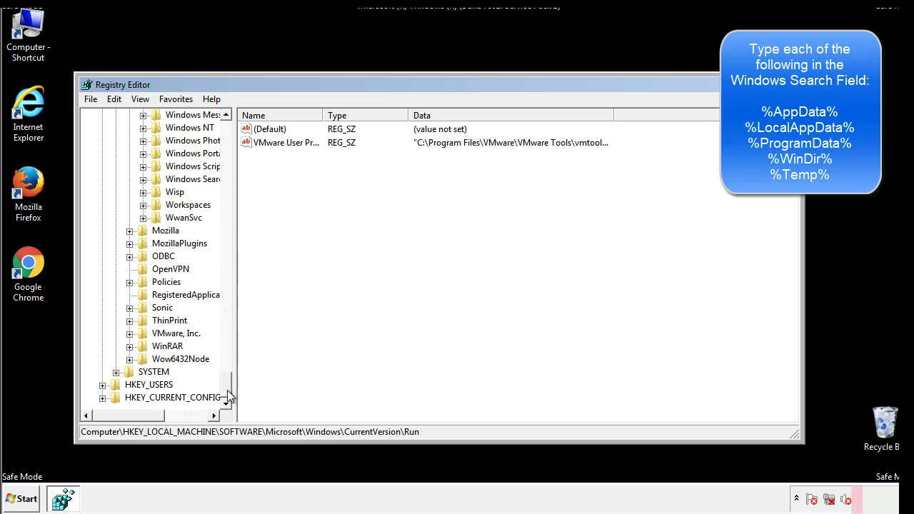
{"action": "left_click_drag", "start_coordinate": [227, 389], "coordinate": [233, 135]}
{"action": "left_click", "coordinate": [102, 153]}
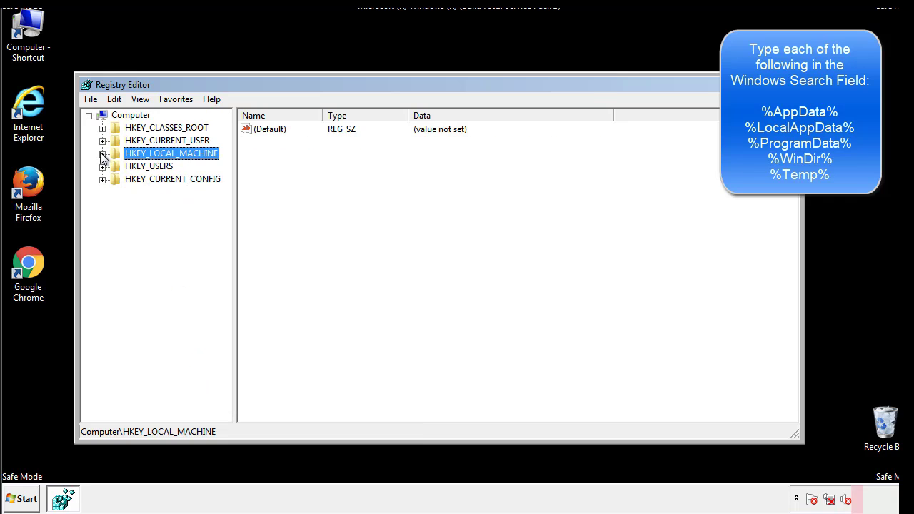
{"action": "left_click", "coordinate": [102, 141]}
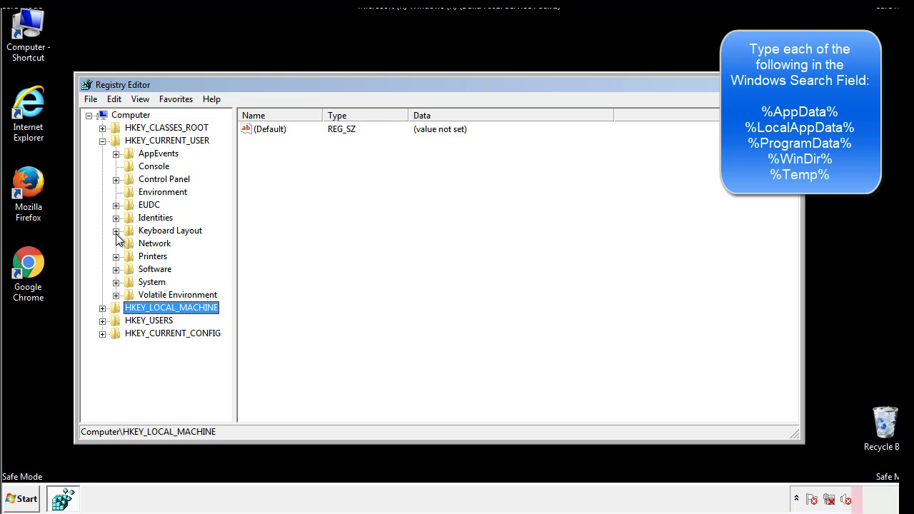
{"action": "left_click", "coordinate": [115, 270]}
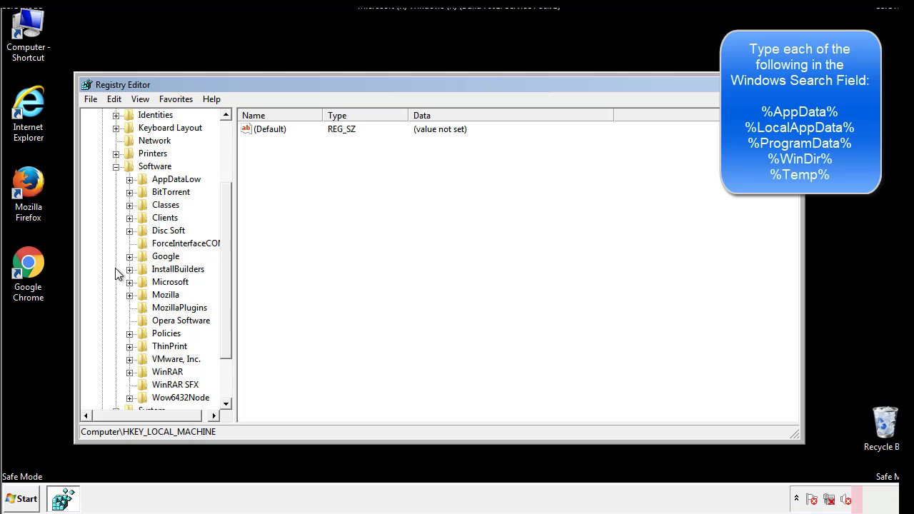
{"action": "left_click_drag", "start_coordinate": [224, 259], "coordinate": [224, 272]}
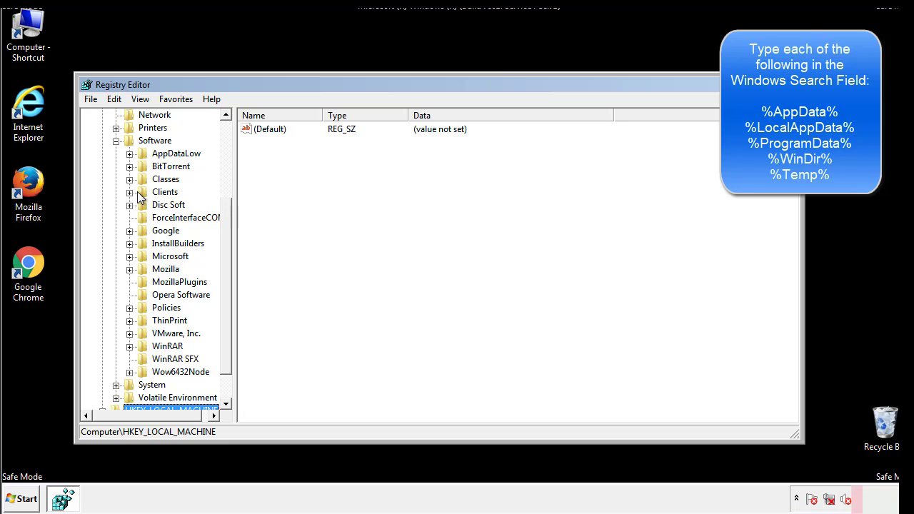
{"action": "left_click", "coordinate": [129, 256]}
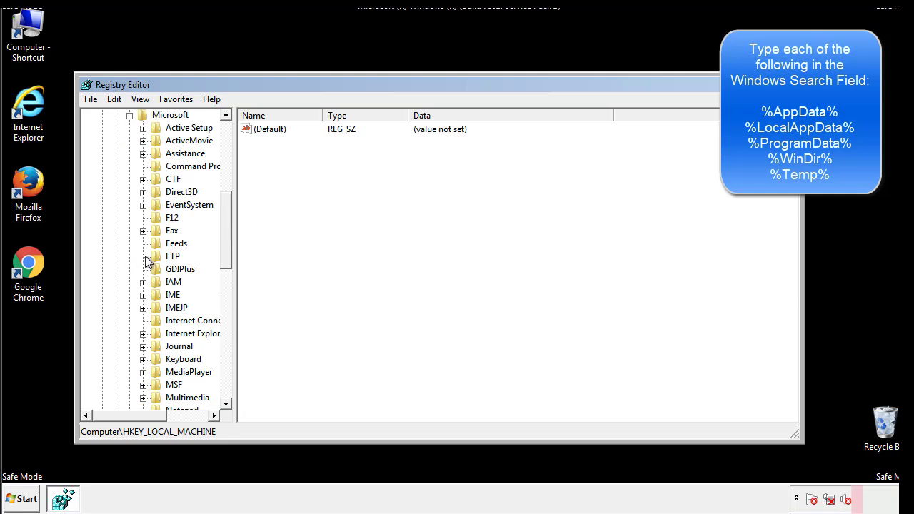
{"action": "left_click_drag", "start_coordinate": [224, 209], "coordinate": [225, 297]}
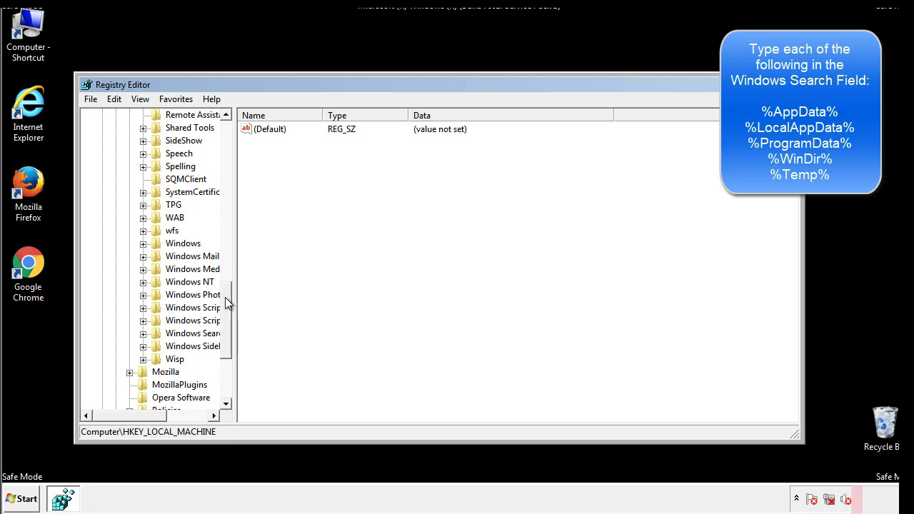
{"action": "left_click", "coordinate": [143, 243]}
{"action": "left_click", "coordinate": [156, 257]}
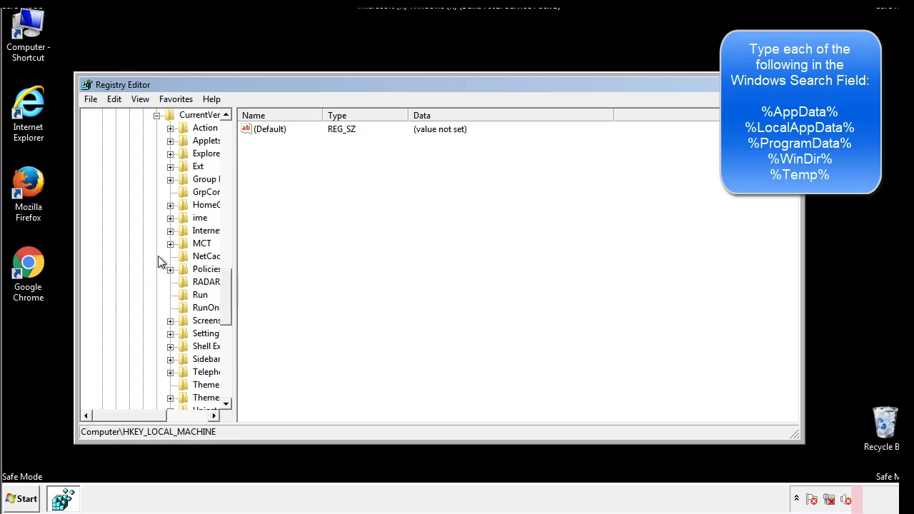
Step: Review the HKCU Run key's DAEMON Tools entry, then collapse the Windows key
{"action": "left_click_drag", "start_coordinate": [138, 419], "coordinate": [161, 415]}
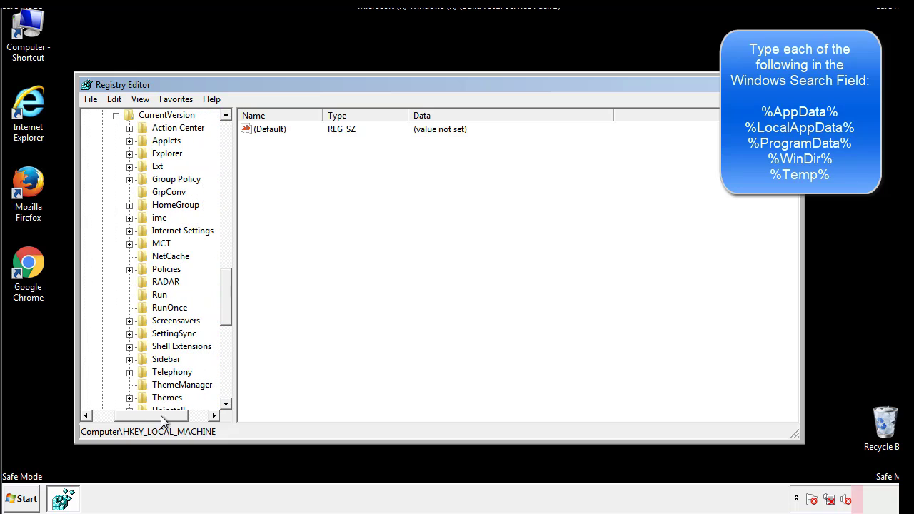
{"action": "left_click", "coordinate": [155, 291]}
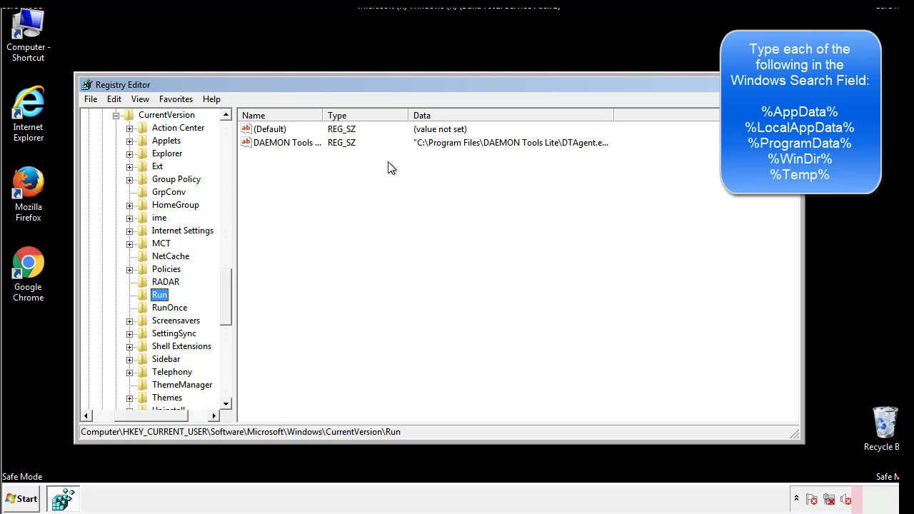
{"action": "left_click", "coordinate": [419, 170]}
{"action": "left_click_drag", "start_coordinate": [151, 413], "coordinate": [123, 415]}
{"action": "left_click_drag", "start_coordinate": [231, 310], "coordinate": [226, 298]}
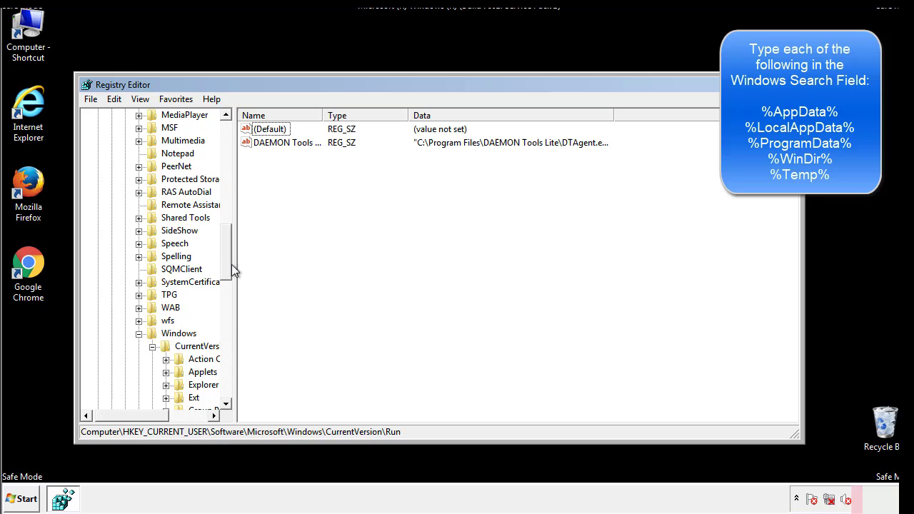
{"action": "left_click", "coordinate": [139, 334]}
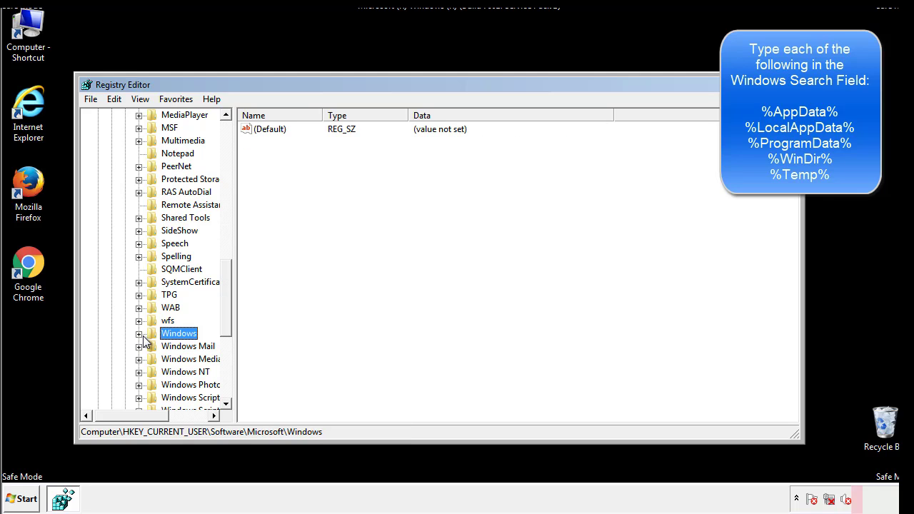
Step: Search the registry for %temp% via Edit > Find to reach the Temporary Files key
{"action": "left_click_drag", "start_coordinate": [230, 318], "coordinate": [230, 176]}
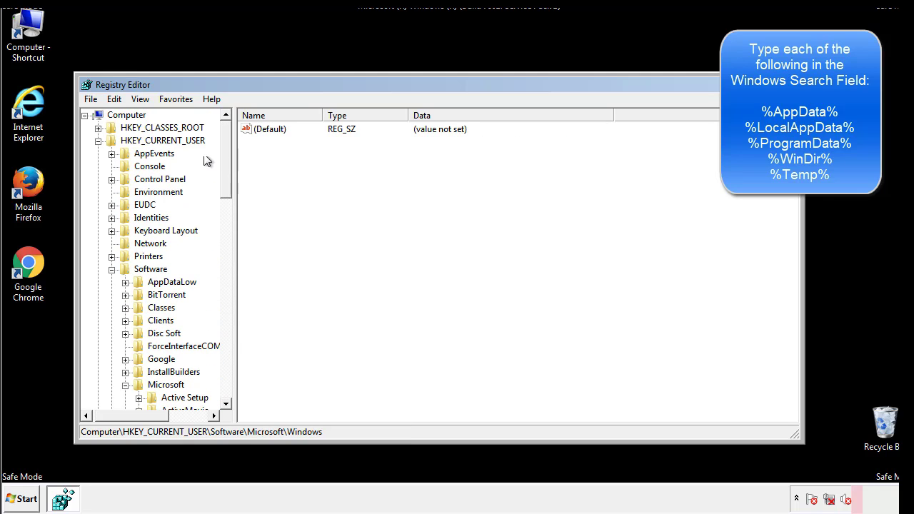
{"action": "left_click", "coordinate": [114, 99]}
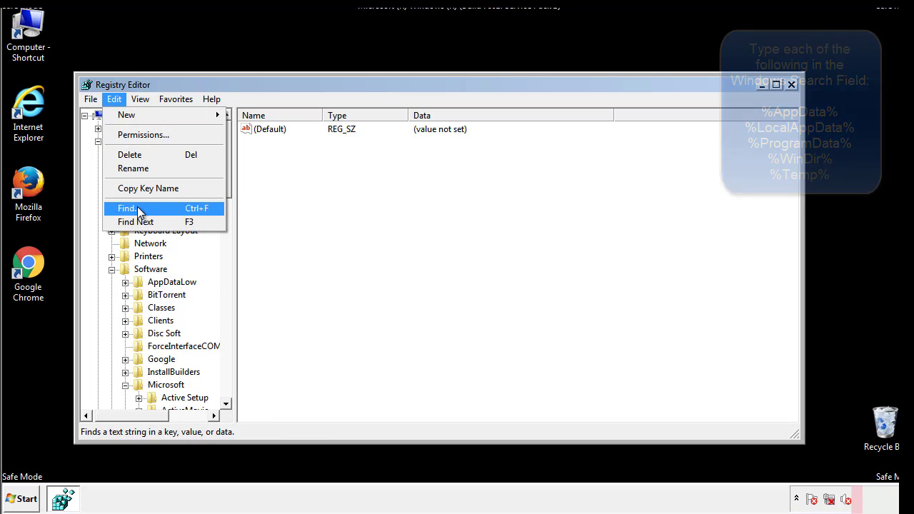
{"action": "left_click", "coordinate": [130, 208]}
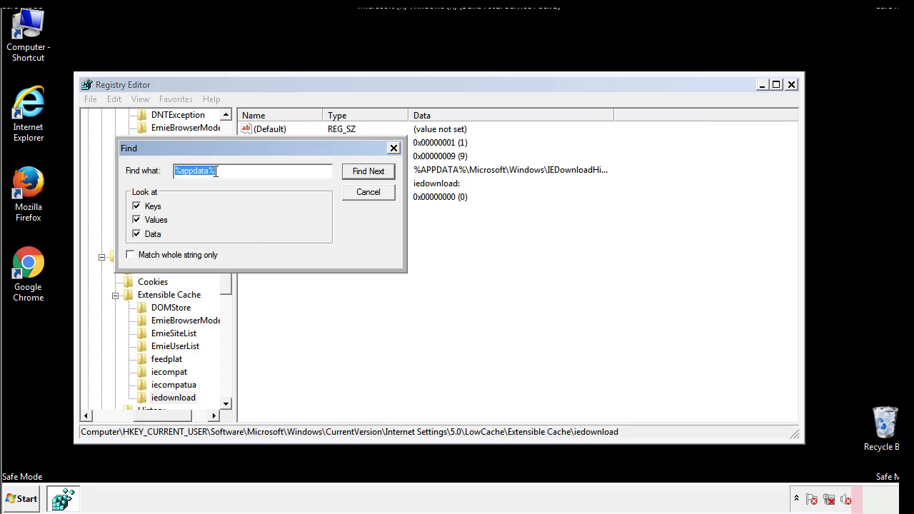
{"action": "type", "text": "%t"}
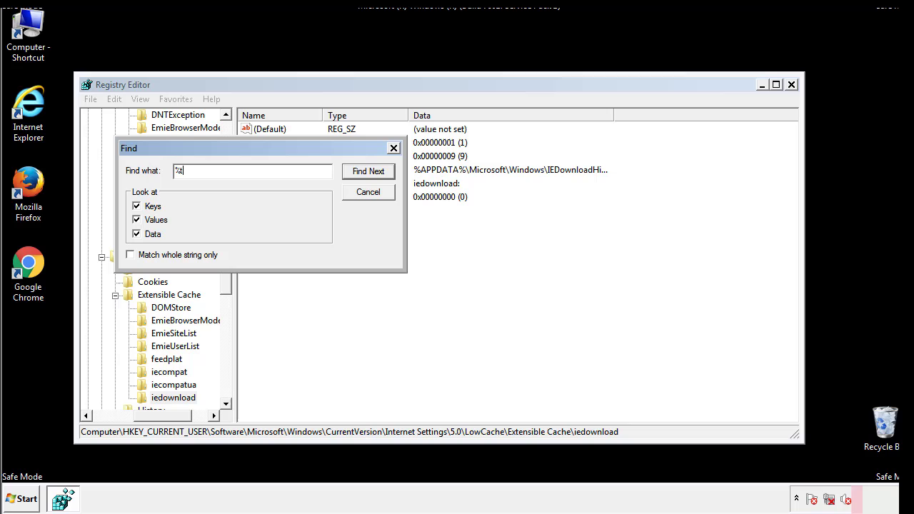
{"action": "type", "text": "emp%"}
{"action": "key", "text": "Return"}
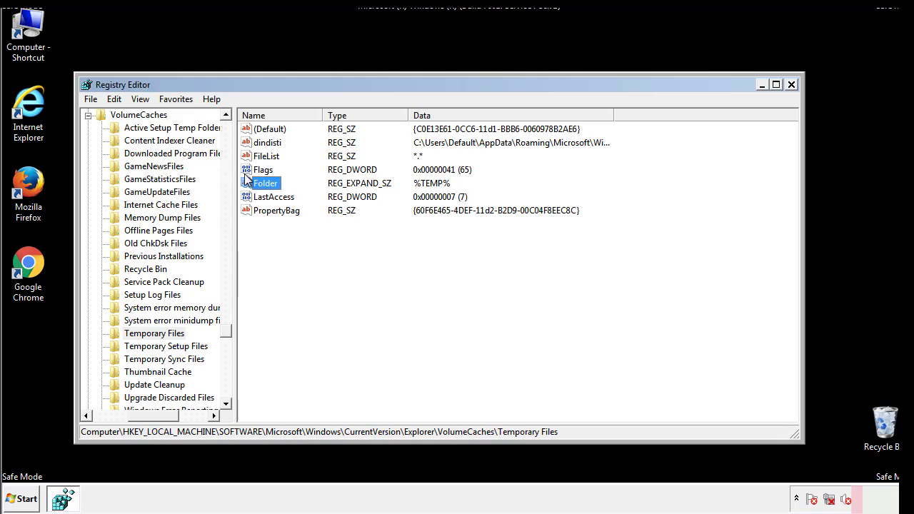
Step: Select and delete all values, including dindisti, in the Temporary Files key
{"action": "left_click", "coordinate": [373, 249]}
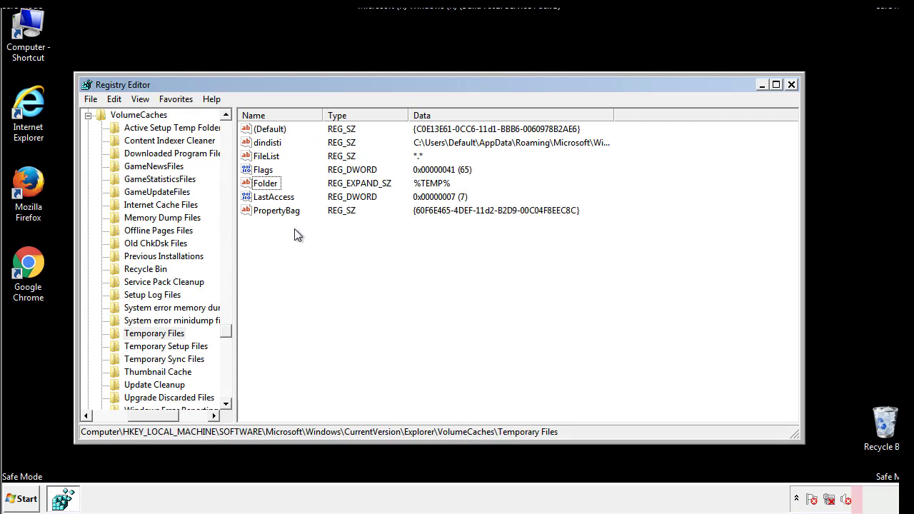
{"action": "mouse_move", "coordinate": [293, 230]}
{"action": "left_mouse_down"}
{"action": "mouse_move", "coordinate": [270, 209]}
{"action": "mouse_move", "coordinate": [259, 130]}
{"action": "left_mouse_up"}
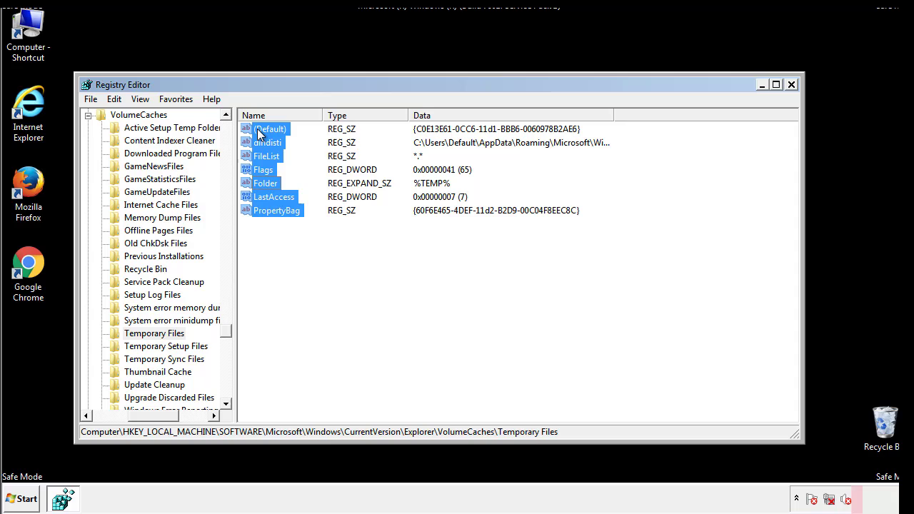
{"action": "right_click", "coordinate": [259, 132]}
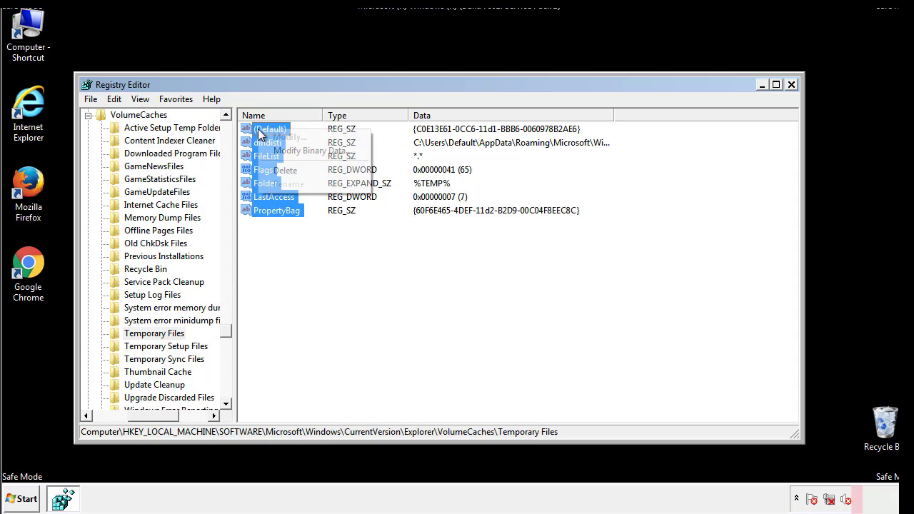
{"action": "left_click", "coordinate": [278, 171]}
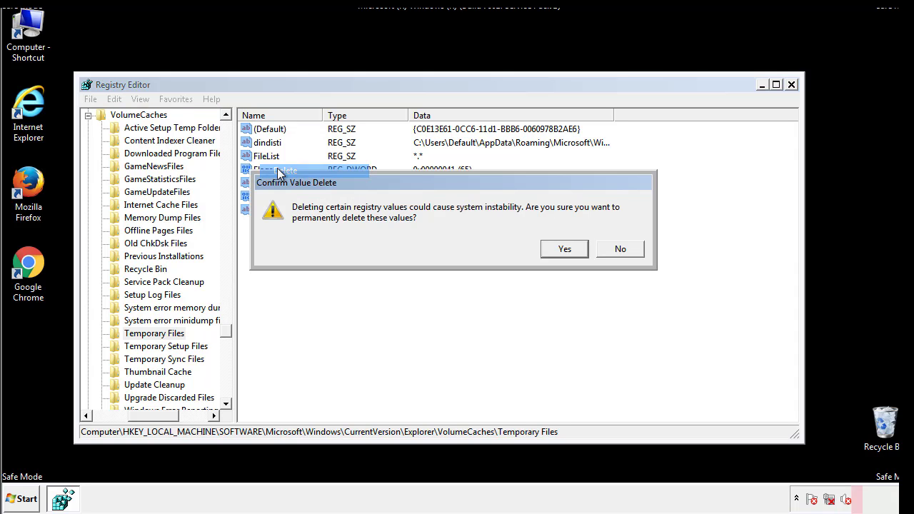
{"action": "left_click", "coordinate": [564, 248]}
{"action": "left_click", "coordinate": [317, 175]}
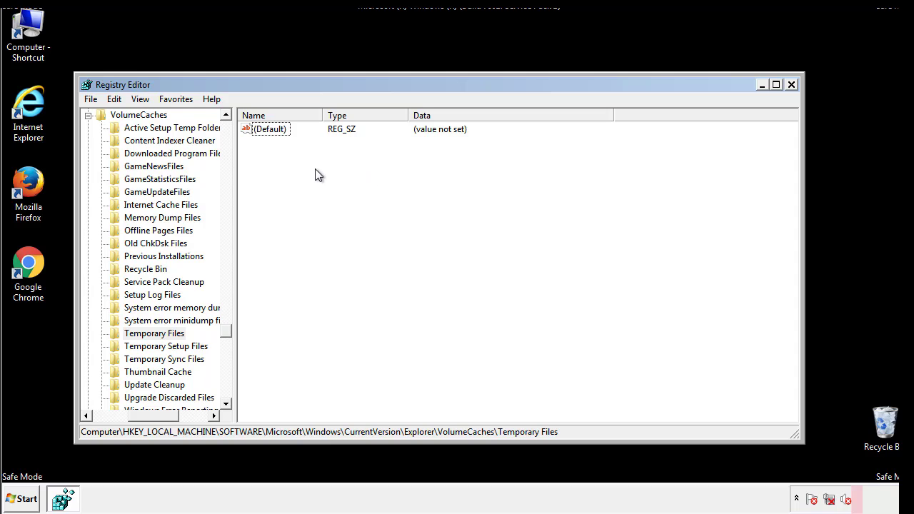
Step: Close Registry Editor and launch msconfig from the Start search
{"action": "left_click", "coordinate": [792, 85]}
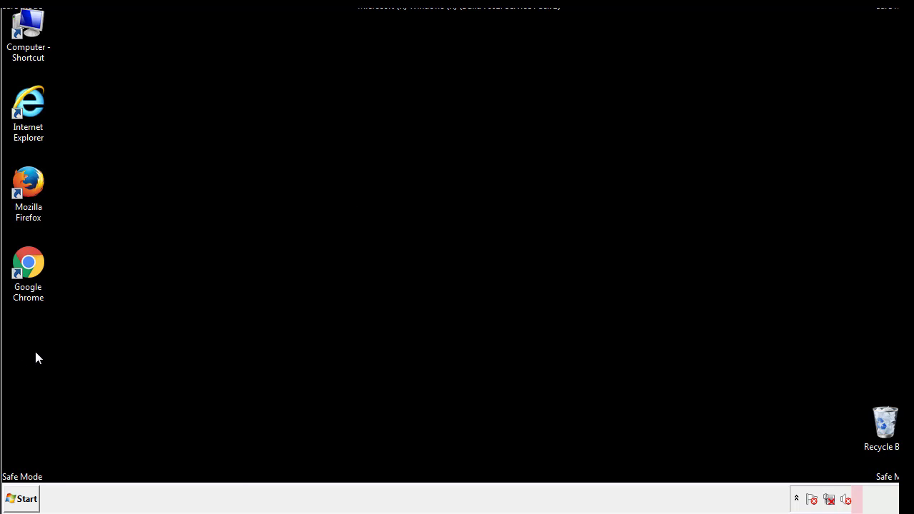
{"action": "left_click", "coordinate": [18, 498]}
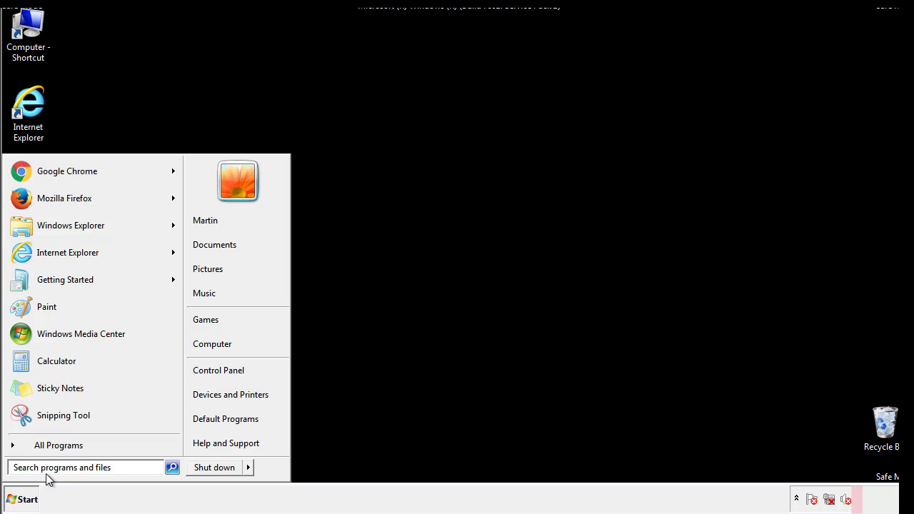
{"action": "type", "text": "mscon"}
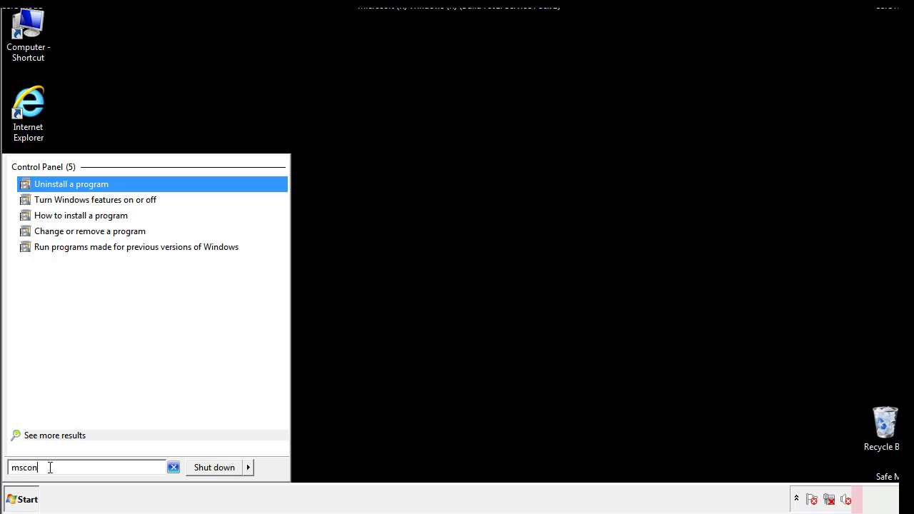
{"action": "type", "text": "fig"}
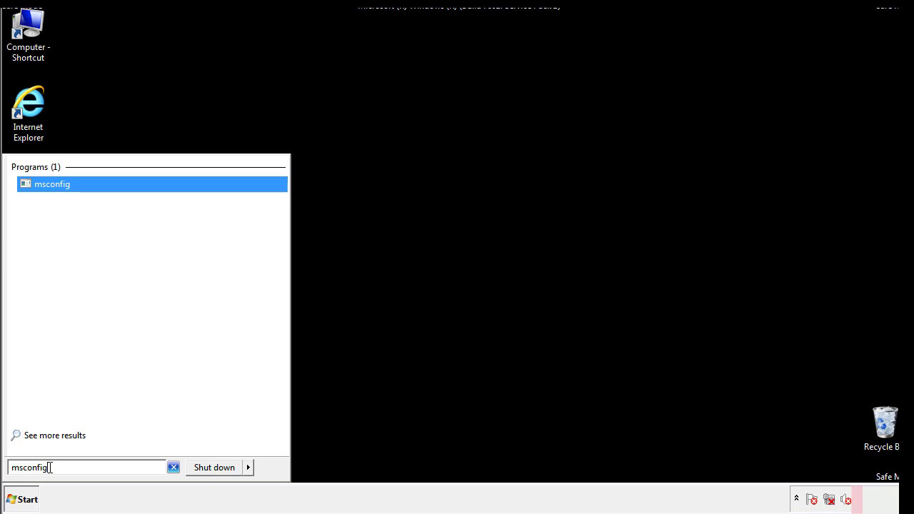
{"action": "key", "text": "Return"}
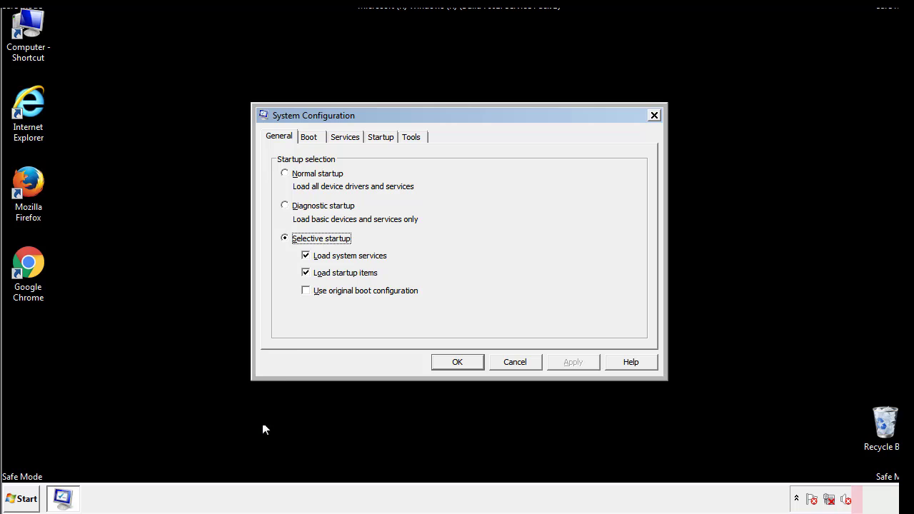
Step: Clear Safe boot on the Boot tab, apply with OK, and choose Restart
{"action": "left_click", "coordinate": [310, 136]}
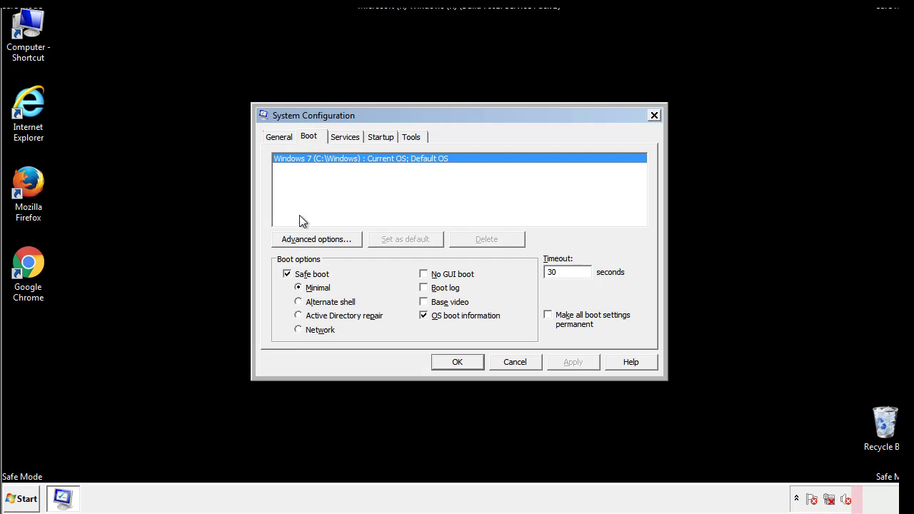
{"action": "left_click", "coordinate": [288, 274]}
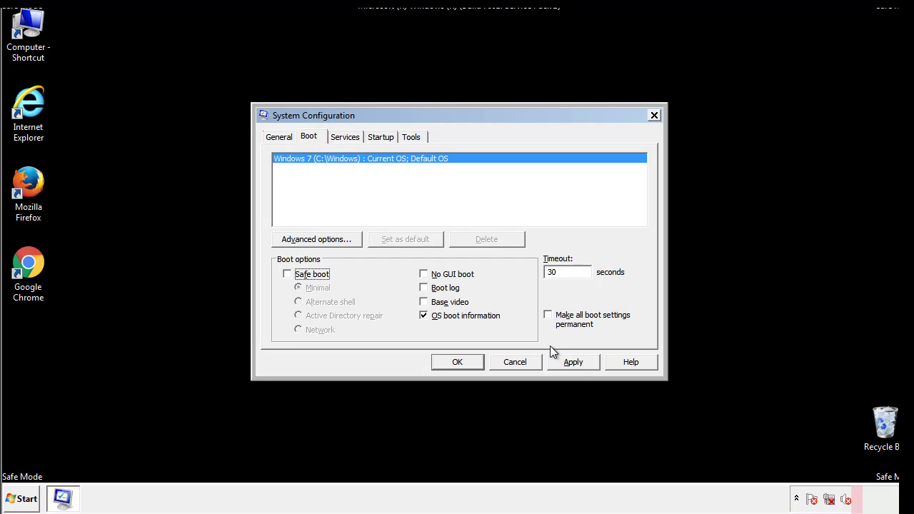
{"action": "left_click", "coordinate": [575, 361]}
{"action": "left_click", "coordinate": [454, 362]}
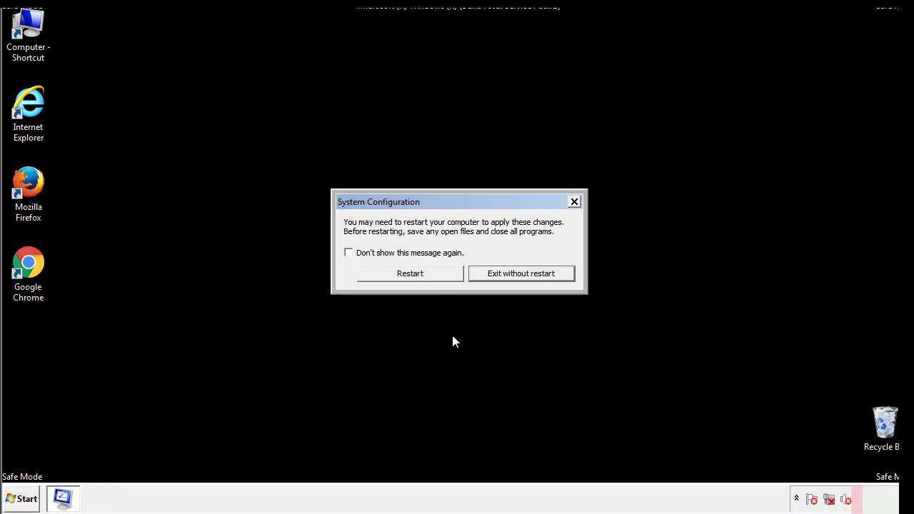
{"action": "left_click", "coordinate": [423, 278]}
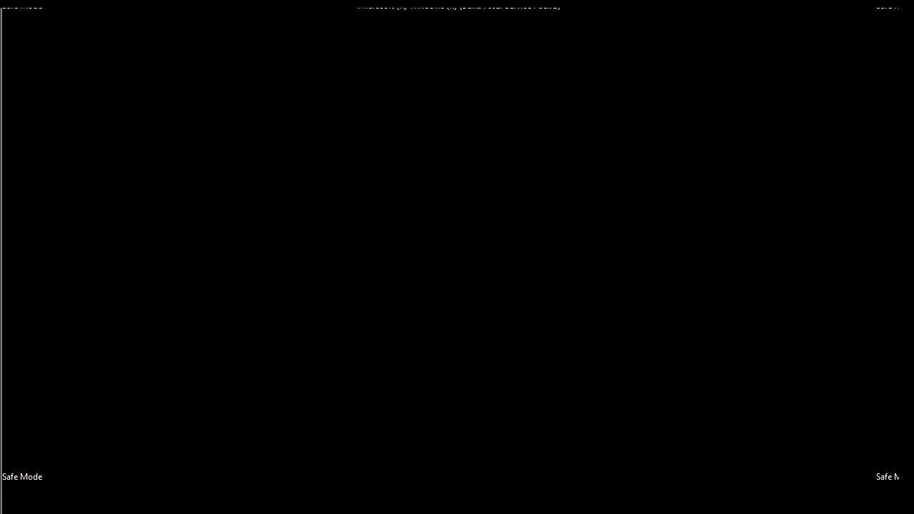